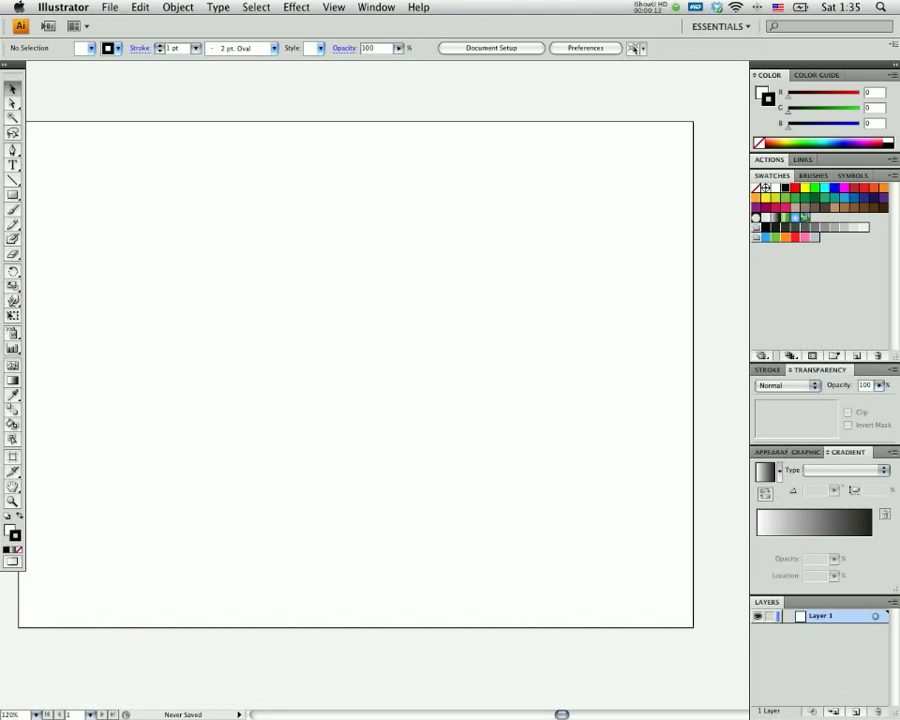
Step: Pen-draw a closed, three-lobed blob from five curved anchors and set its fill to None
{"action": "left_click", "coordinate": [12, 149]}
{"action": "left_click_drag", "start_coordinate": [320, 310], "coordinate": [376, 306]}
{"action": "left_click_drag", "start_coordinate": [222, 373], "coordinate": [256, 410]}
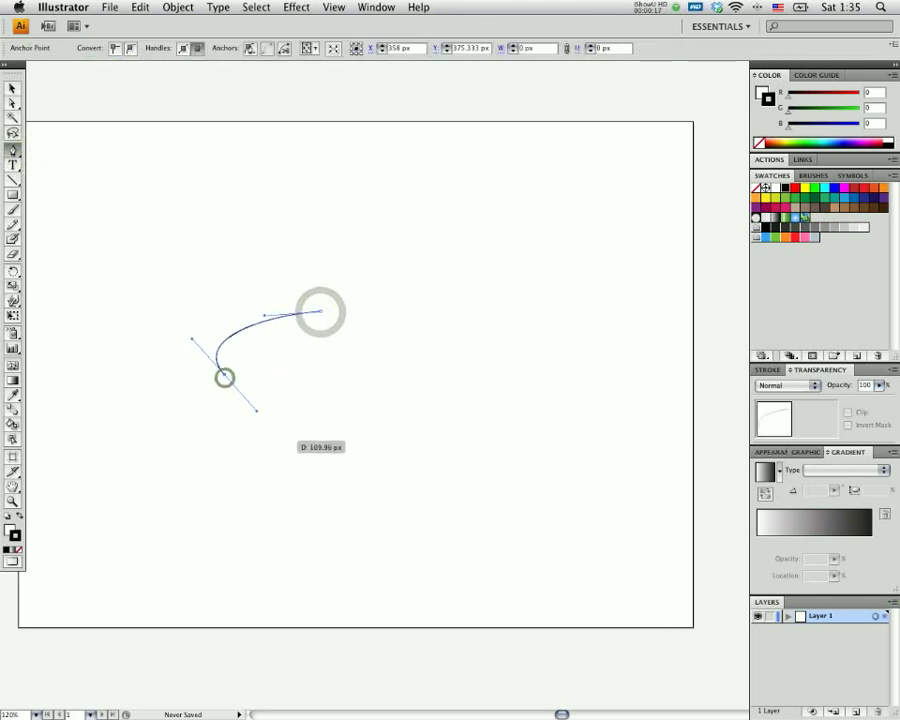
{"action": "left_click_drag", "start_coordinate": [318, 440], "coordinate": [308, 492]}
{"action": "mouse_move", "coordinate": [406, 475]}
{"action": "left_mouse_down"}
{"action": "mouse_move", "coordinate": [500, 383]}
{"action": "mouse_move", "coordinate": [542, 356]}
{"action": "left_mouse_up"}
{"action": "left_click_drag", "start_coordinate": [467, 315], "coordinate": [438, 311]}
{"action": "left_click_drag", "start_coordinate": [320, 311], "coordinate": [274, 279]}
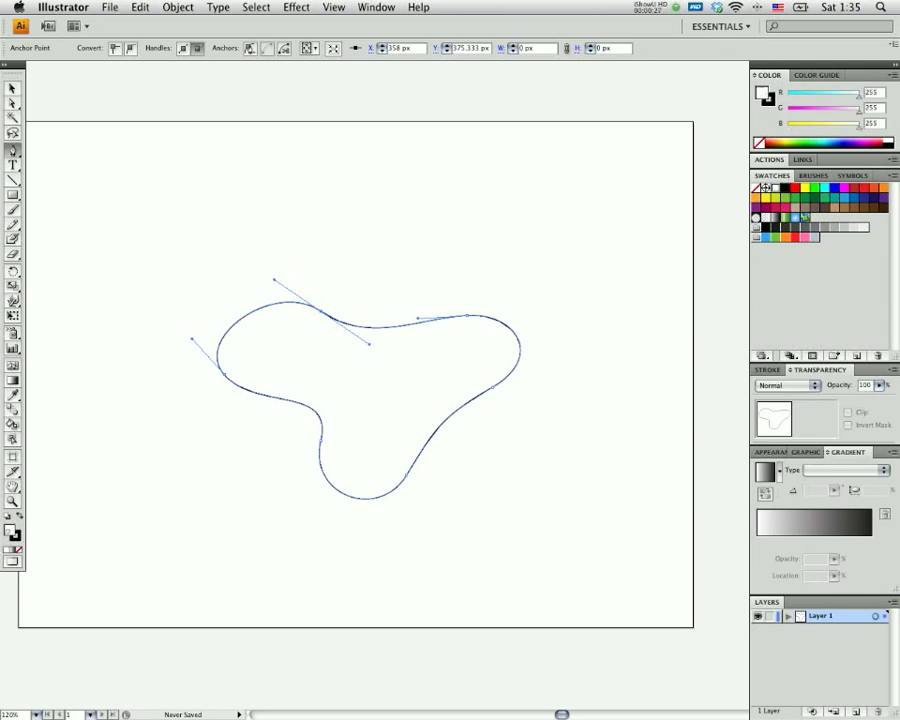
{"action": "key", "text": "slash"}
Step: Make a 0% Uniform scaled copy of the blob outline with Object > Transform > Scale
{"action": "left_click", "coordinate": [15, 535]}
{"action": "left_click", "coordinate": [12, 88]}
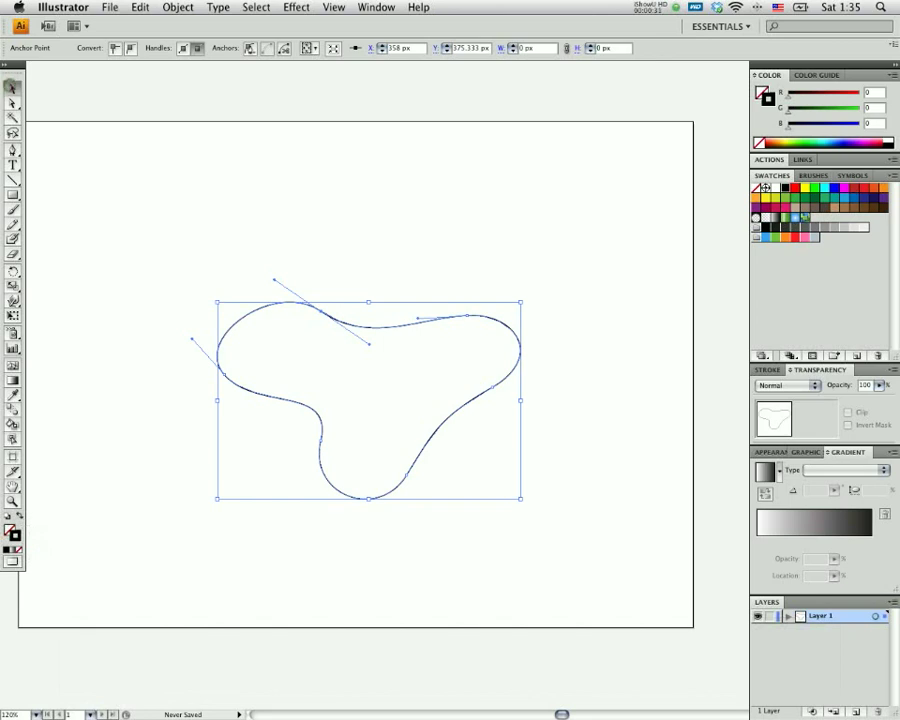
{"action": "left_click_drag", "start_coordinate": [257, 240], "coordinate": [219, 275]}
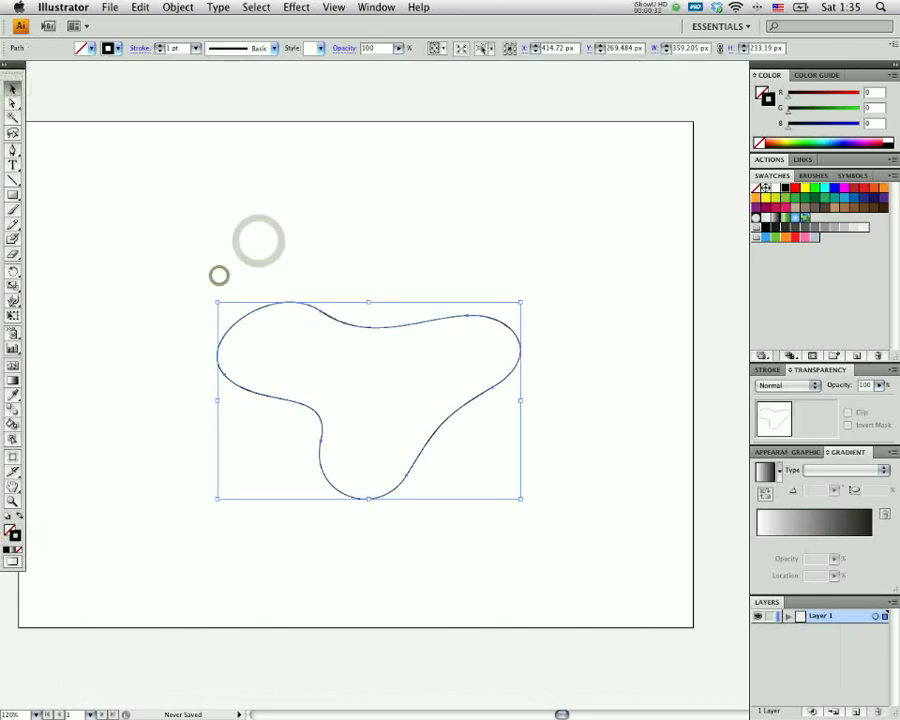
{"action": "left_click", "coordinate": [178, 7]}
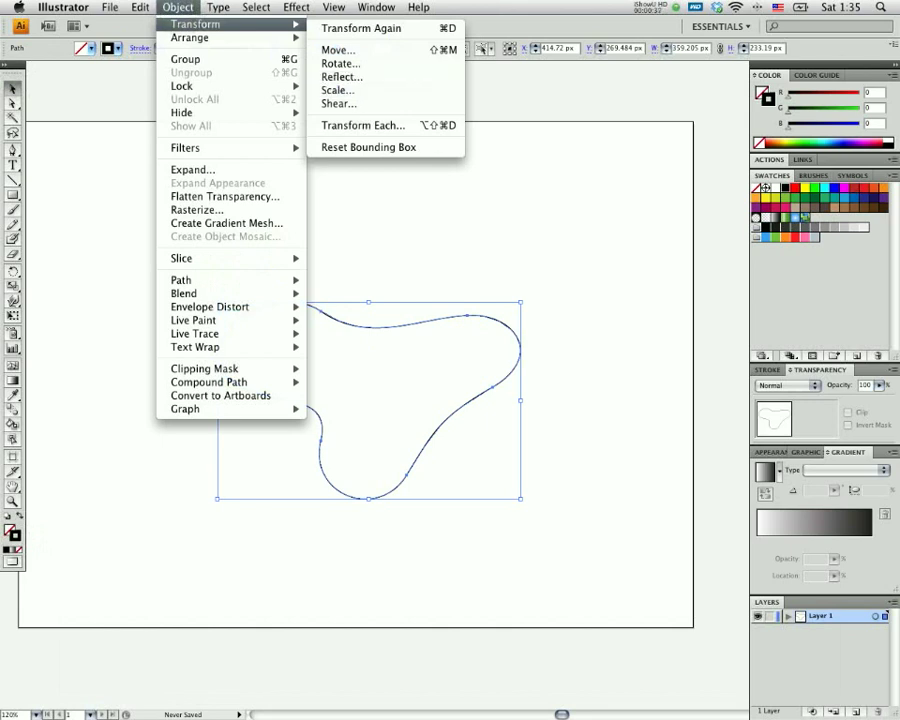
{"action": "left_click", "coordinate": [337, 90]}
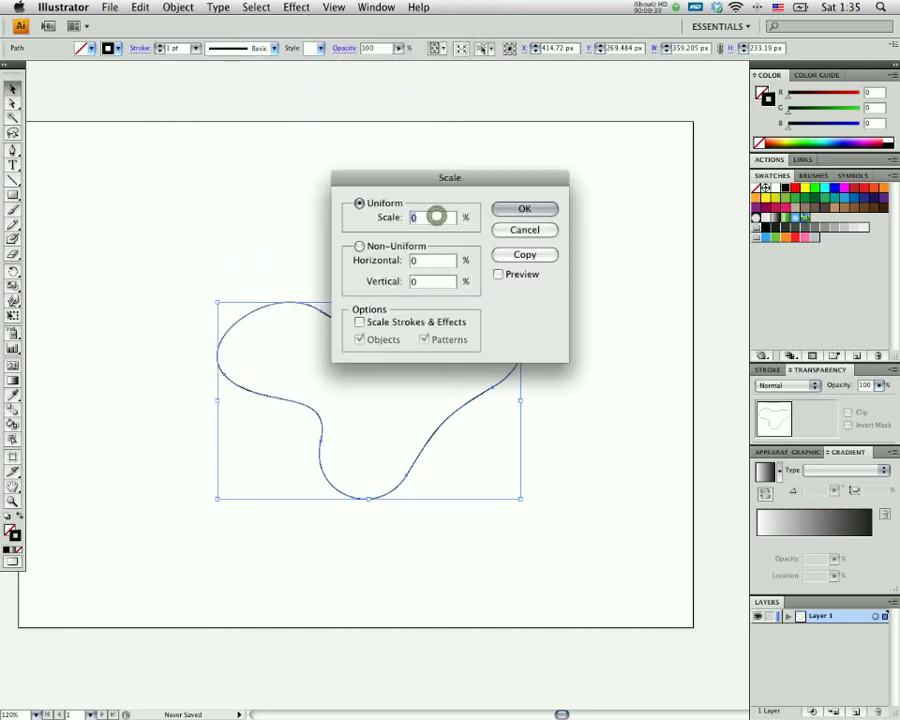
{"action": "type", "text": "0"}
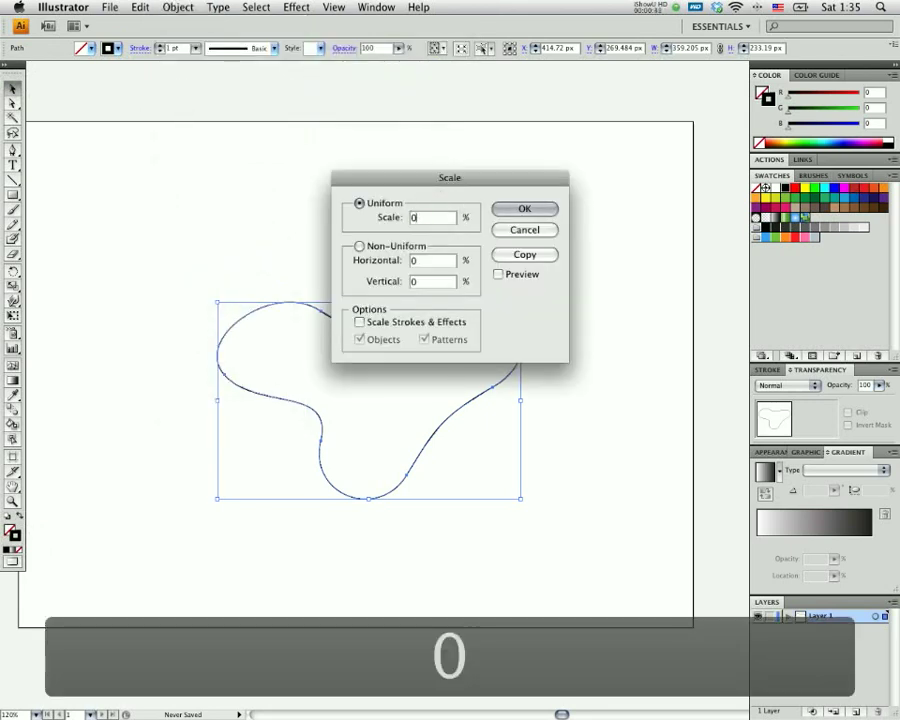
{"action": "left_click", "coordinate": [524, 229]}
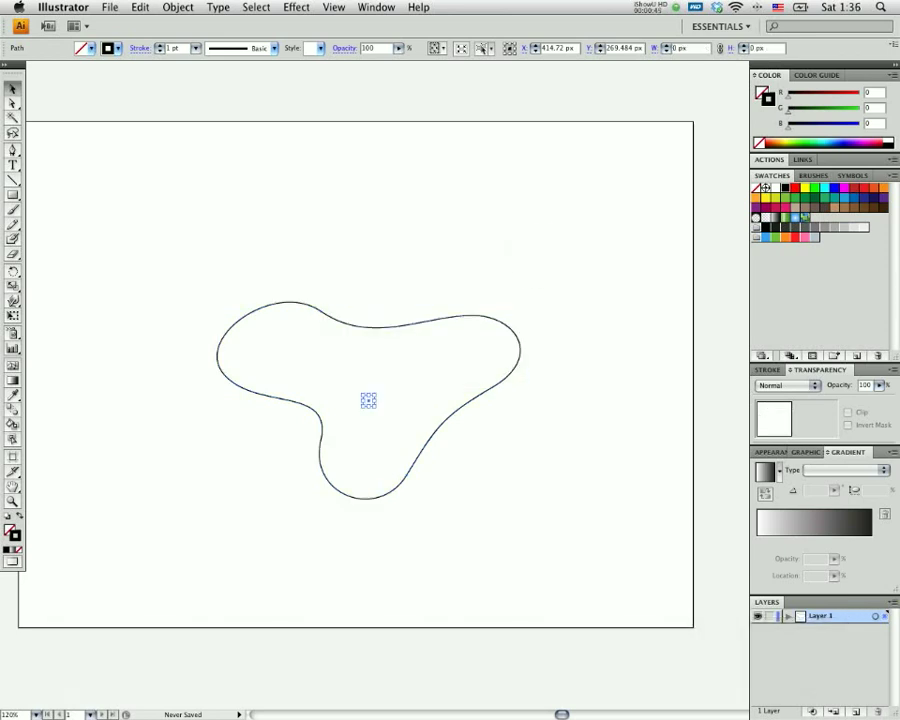
Step: Marquee-select the outline and its zero-size copy, apply Object > Blend > Make, then deselect
{"action": "left_click_drag", "start_coordinate": [190, 272], "coordinate": [415, 477]}
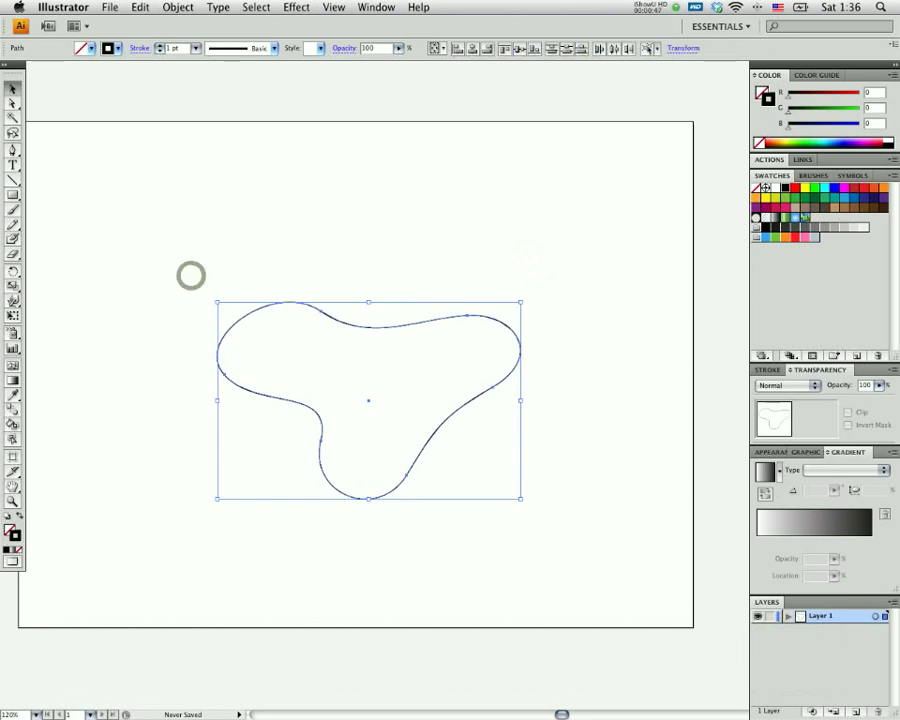
{"action": "left_click", "coordinate": [178, 7]}
{"action": "mouse_move", "coordinate": [200, 293]}
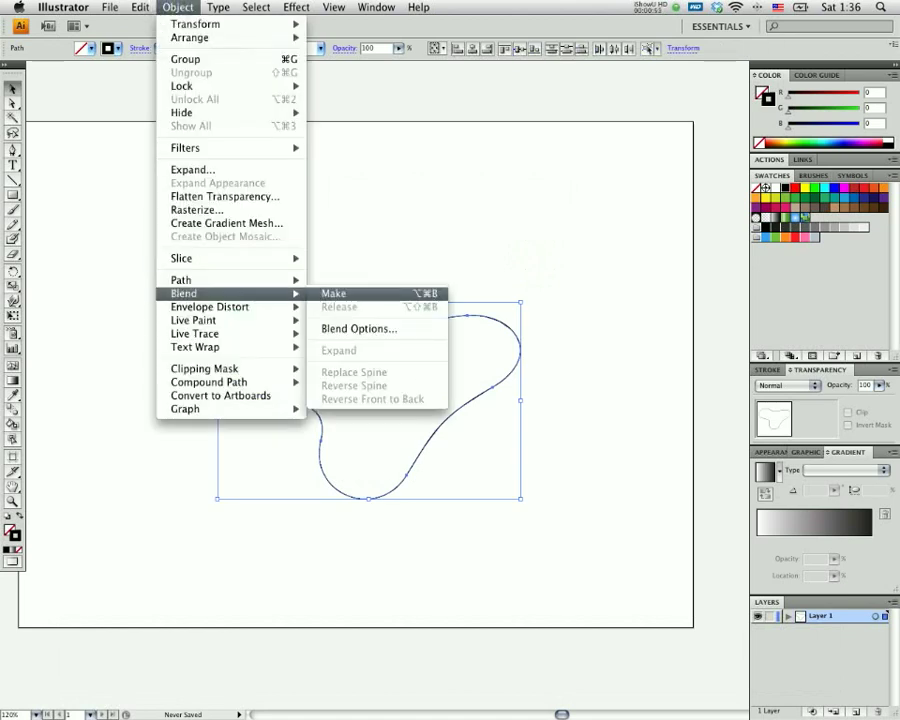
{"action": "left_click", "coordinate": [335, 293]}
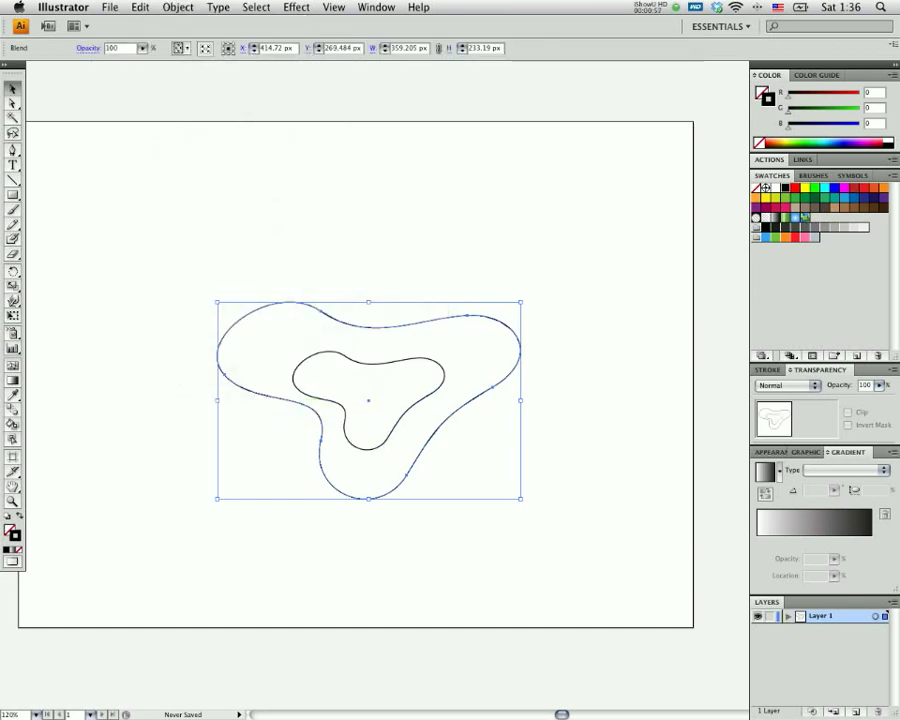
{"action": "left_click", "coordinate": [142, 268]}
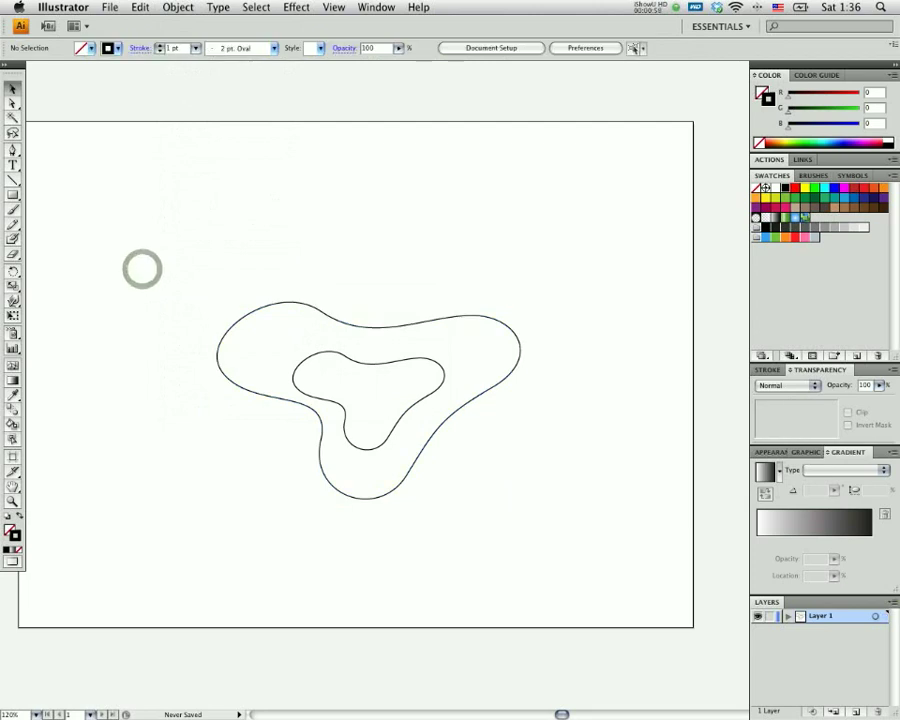
Step: Fill the blend's outer path with white so it renders as a soft white-to-black blur
{"action": "left_click", "coordinate": [12, 103]}
{"action": "left_click", "coordinate": [233, 323]}
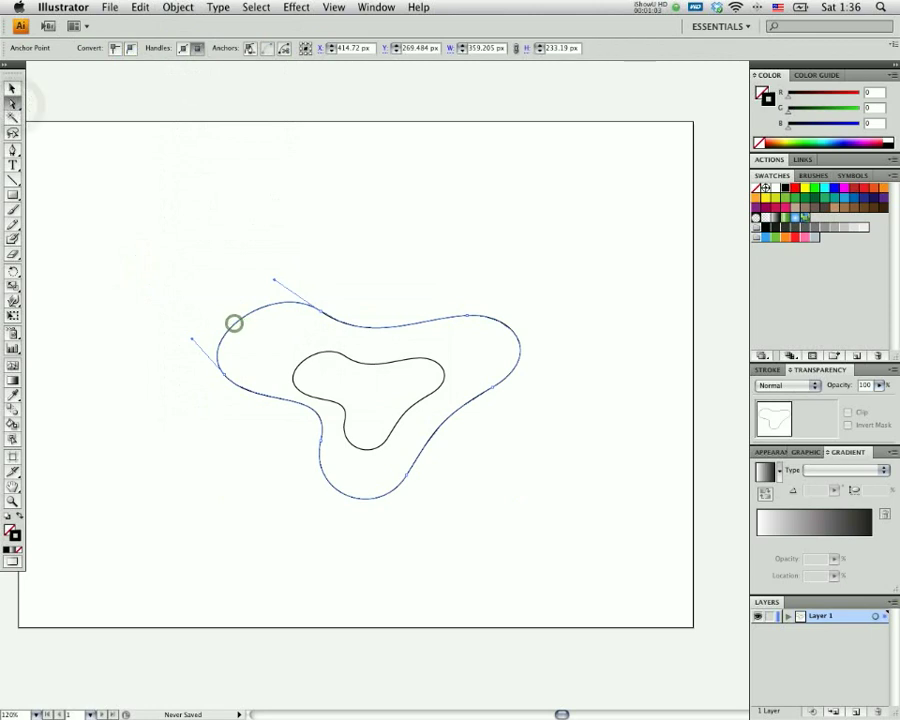
{"action": "key", "text": "d"}
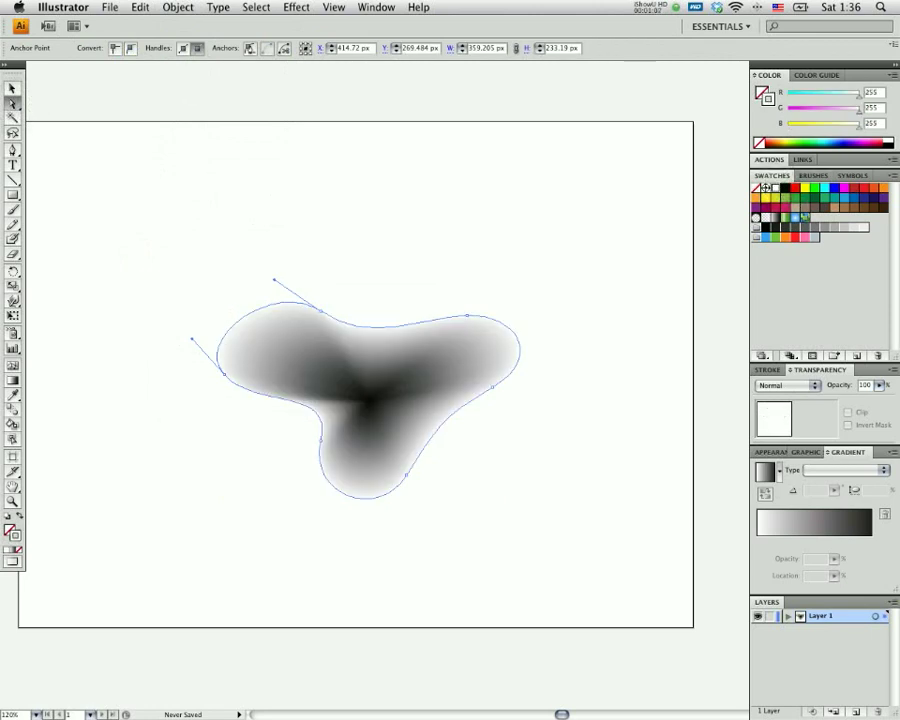
{"action": "left_click", "coordinate": [137, 224]}
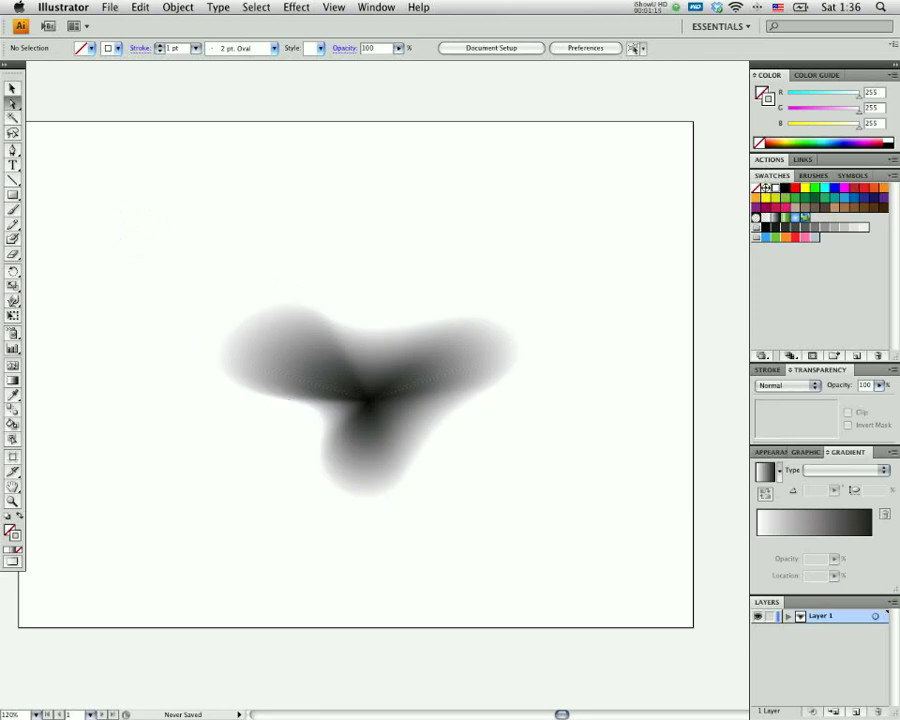
{"action": "left_click", "coordinate": [333, 368]}
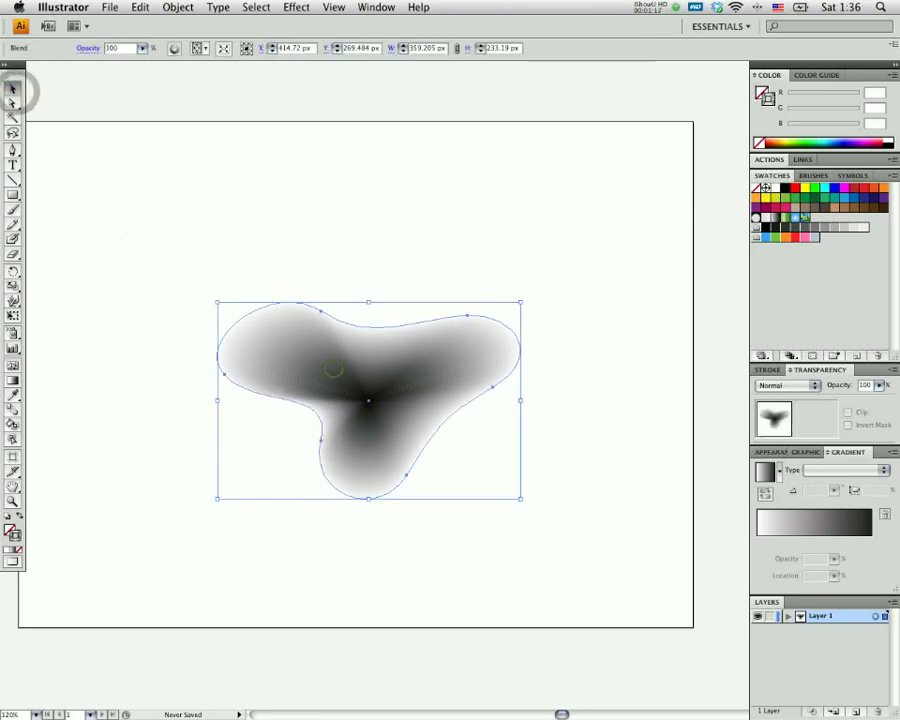
Step: Pull the lower lobe's bottom anchor and right-hand handles inward to narrow the lower lobe
{"action": "left_click", "coordinate": [769, 370]}
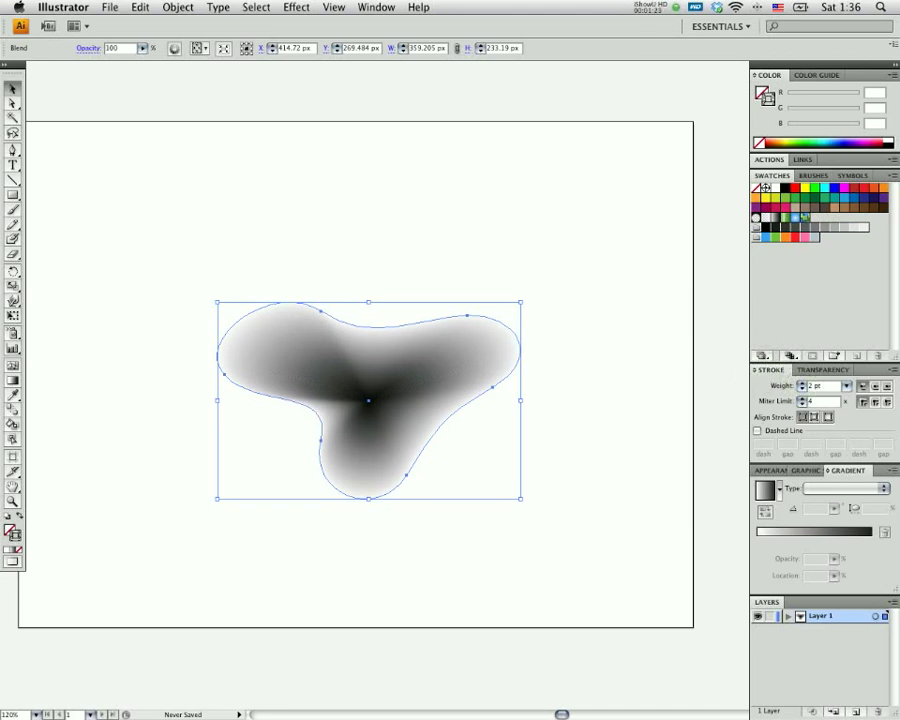
{"action": "left_click", "coordinate": [12, 103]}
{"action": "left_click_drag", "start_coordinate": [225, 277], "coordinate": [245, 388]}
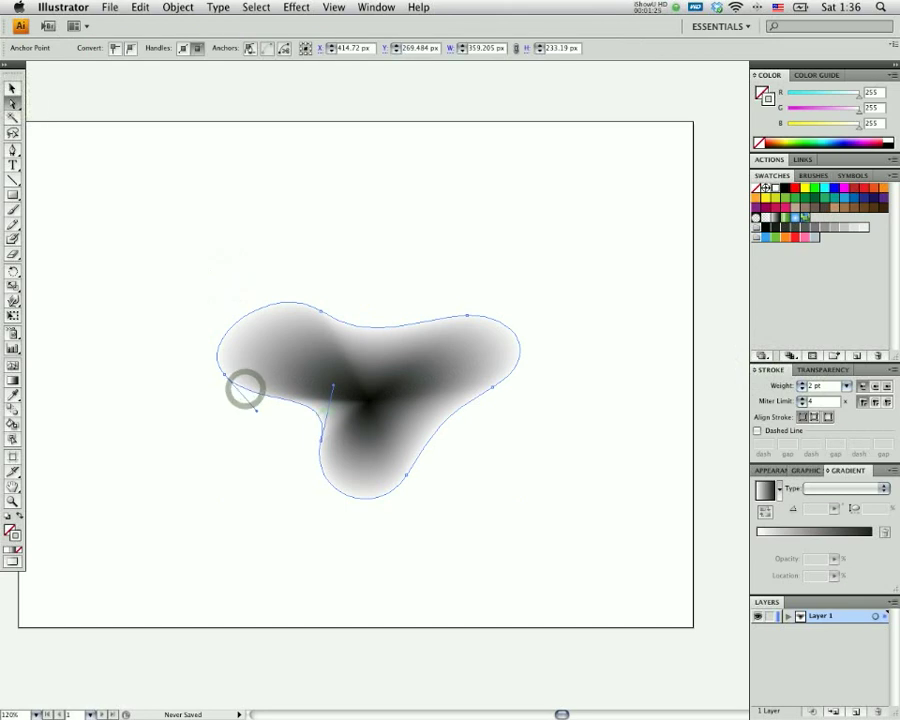
{"action": "left_click", "coordinate": [320, 441]}
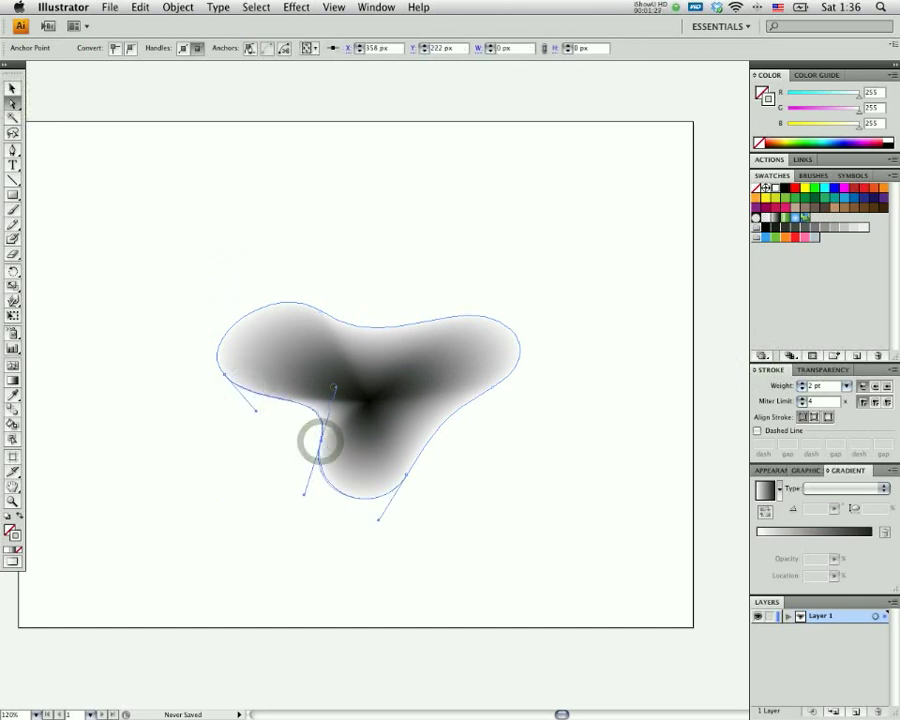
{"action": "mouse_move", "coordinate": [320, 441]}
{"action": "left_mouse_down"}
{"action": "mouse_move", "coordinate": [333, 385]}
{"action": "mouse_move", "coordinate": [356, 398]}
{"action": "left_mouse_up"}
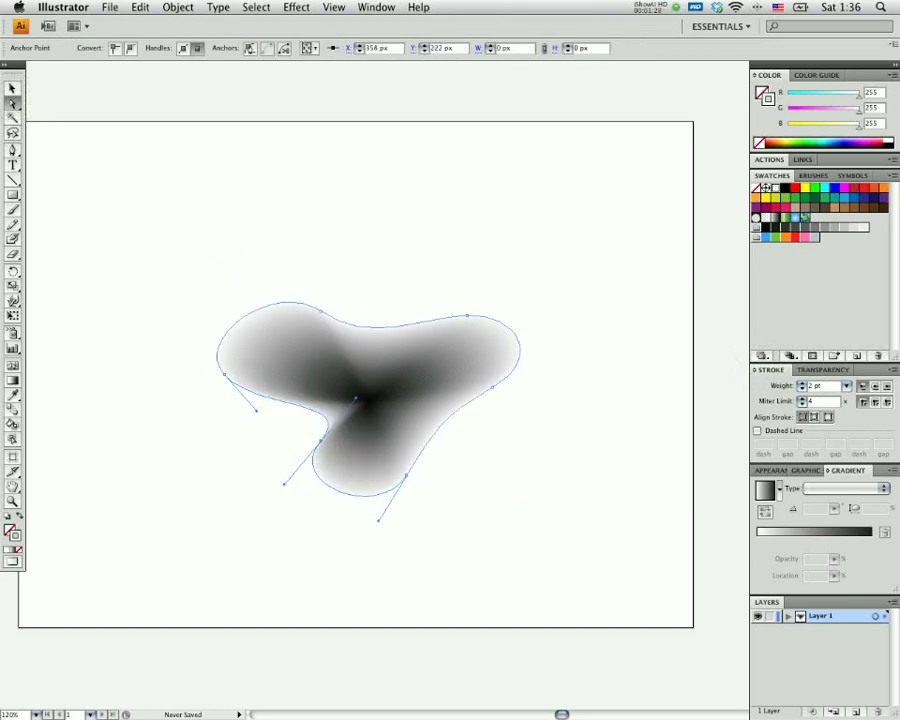
{"action": "left_click", "coordinate": [406, 475]}
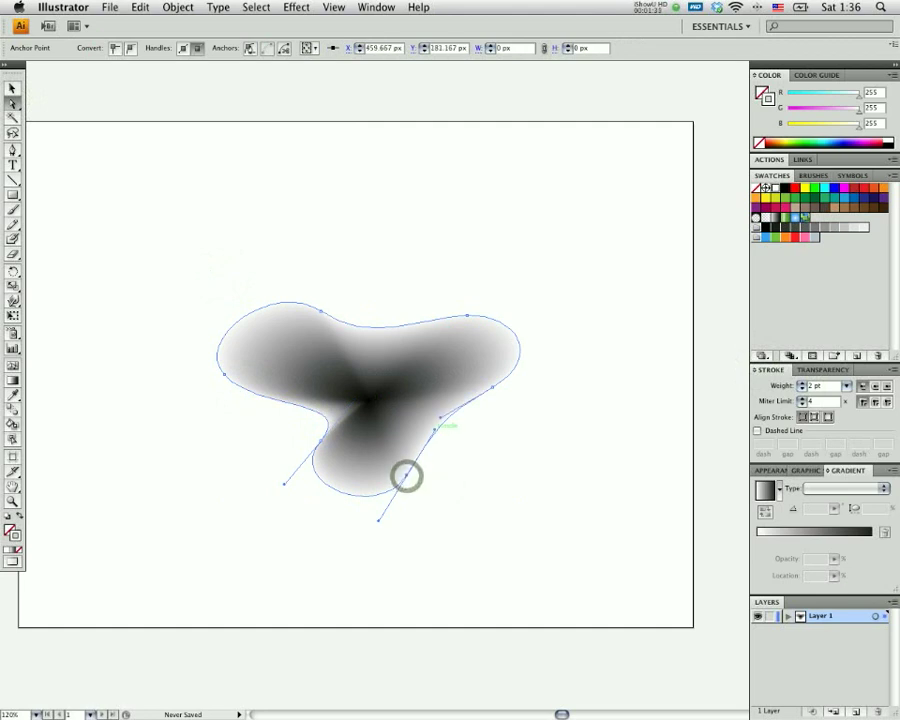
{"action": "mouse_move", "coordinate": [432, 428]}
{"action": "left_mouse_down"}
{"action": "mouse_move", "coordinate": [369, 400]}
{"action": "mouse_move", "coordinate": [378, 402]}
{"action": "left_mouse_up"}
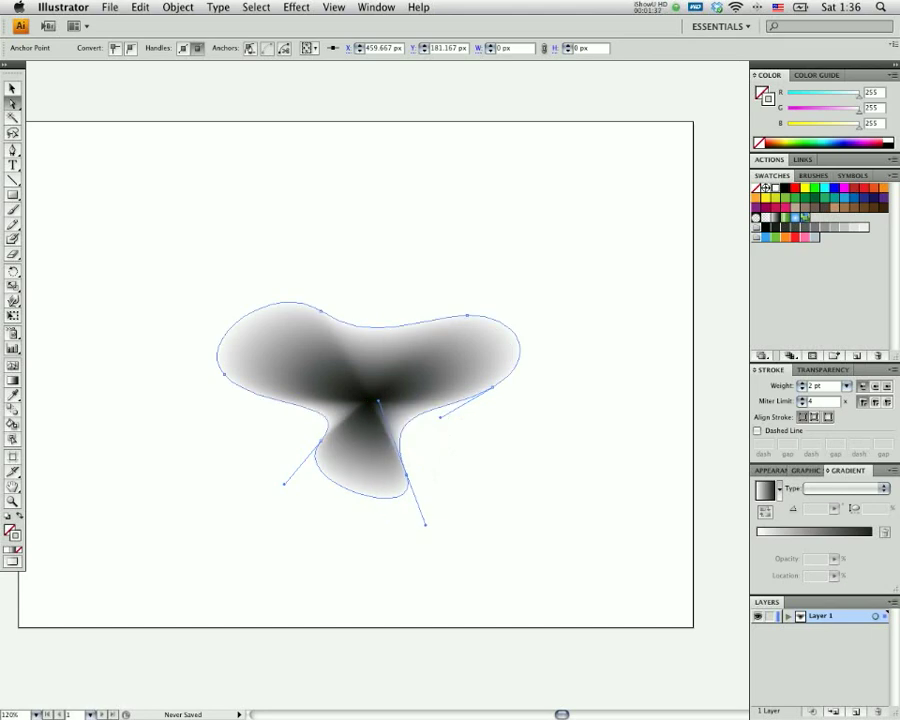
{"action": "left_click_drag", "start_coordinate": [440, 415], "coordinate": [436, 418]}
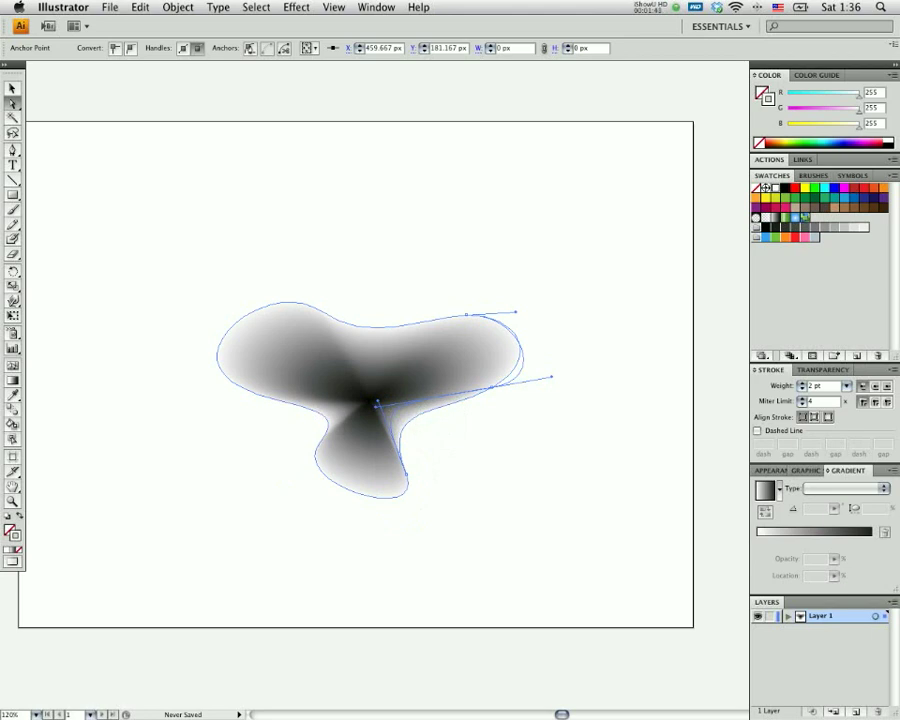
{"action": "left_click", "coordinate": [360, 496]}
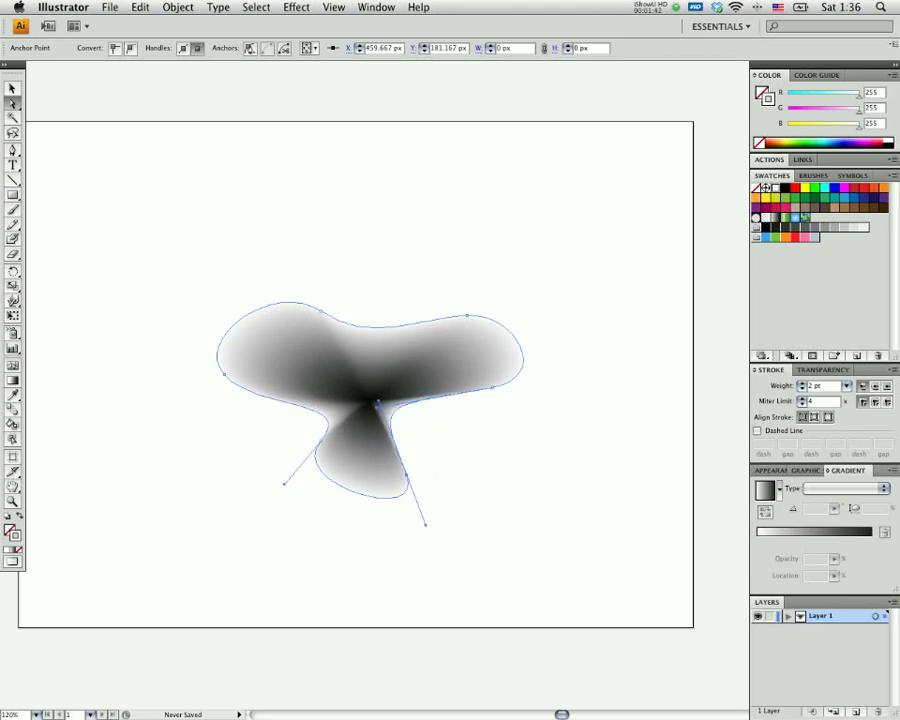
Step: Flatten the top curve and drag the left anchor's handles to reshape the upper-left lobe
{"action": "left_click", "coordinate": [466, 312]}
{"action": "mouse_move", "coordinate": [465, 313]}
{"action": "left_mouse_down"}
{"action": "mouse_move", "coordinate": [416, 318]}
{"action": "mouse_move", "coordinate": [424, 271]}
{"action": "left_mouse_up"}
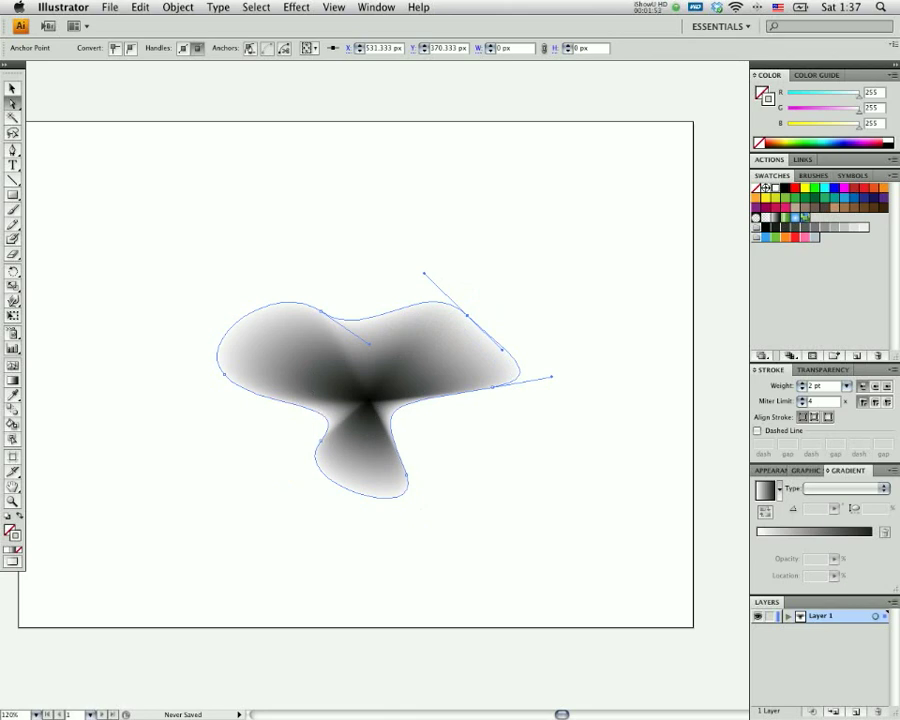
{"action": "mouse_move", "coordinate": [424, 271]}
{"action": "left_mouse_down"}
{"action": "mouse_move", "coordinate": [368, 345]}
{"action": "mouse_move", "coordinate": [348, 348]}
{"action": "left_mouse_up"}
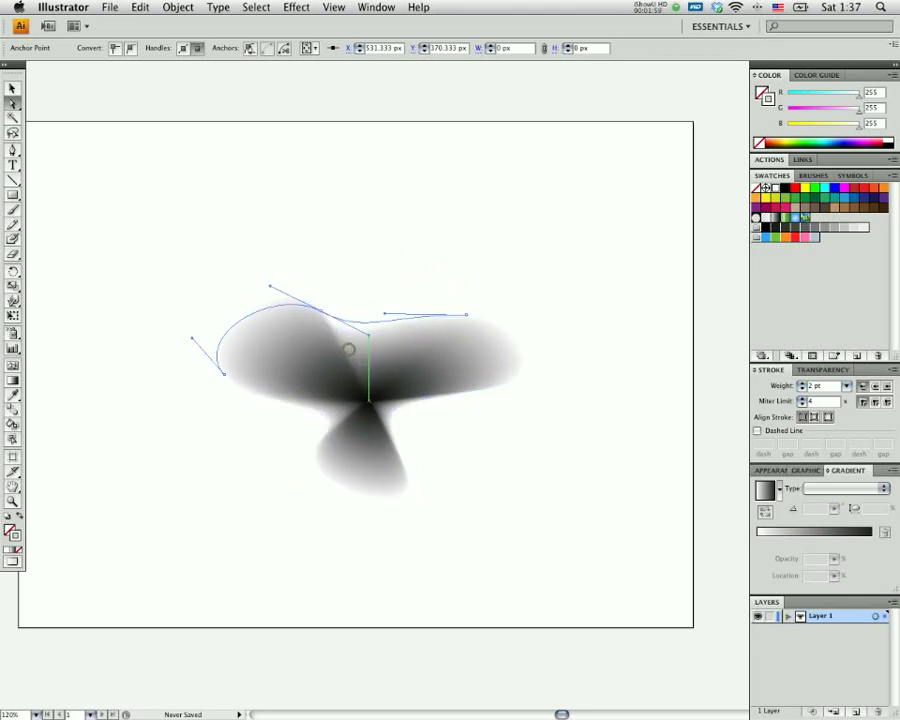
{"action": "left_click_drag", "start_coordinate": [224, 372], "coordinate": [189, 337]}
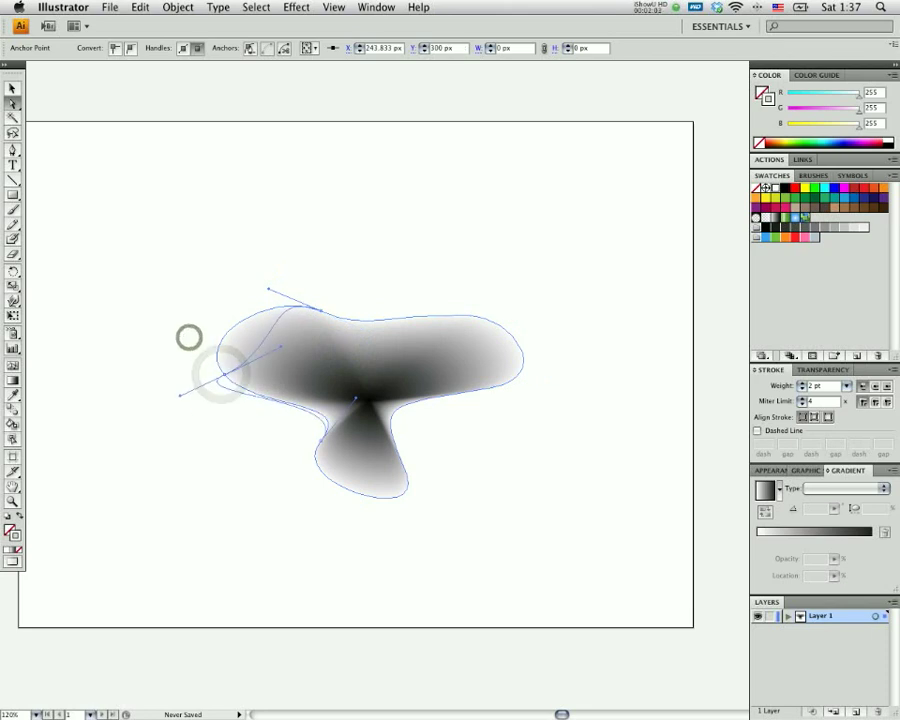
{"action": "left_click_drag", "start_coordinate": [283, 347], "coordinate": [325, 358]}
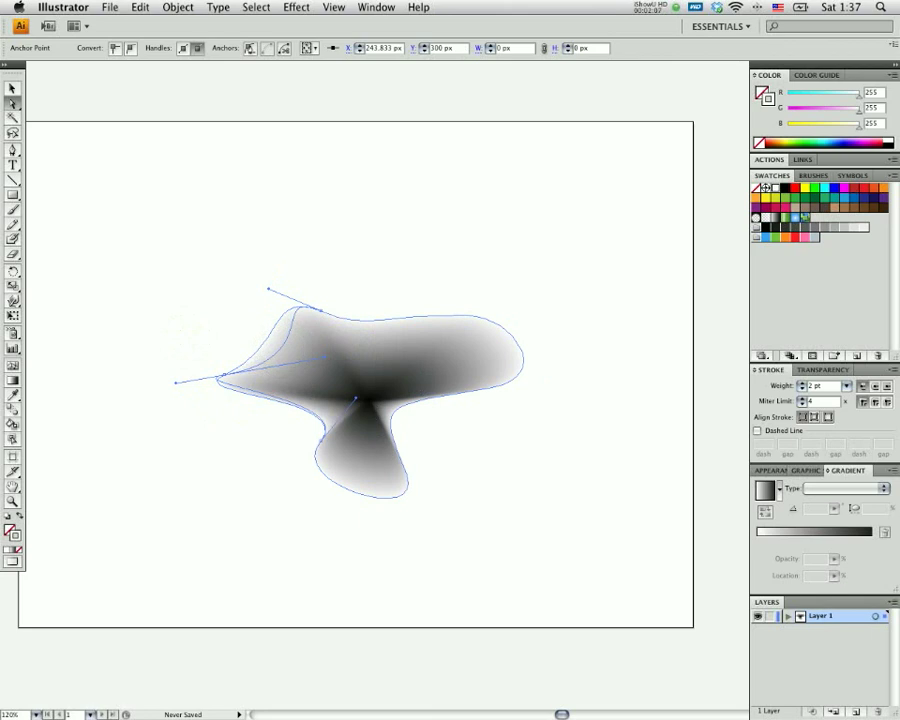
{"action": "mouse_move", "coordinate": [325, 358]}
{"action": "left_mouse_down"}
{"action": "mouse_move", "coordinate": [355, 400]}
{"action": "mouse_move", "coordinate": [330, 409]}
{"action": "left_mouse_up"}
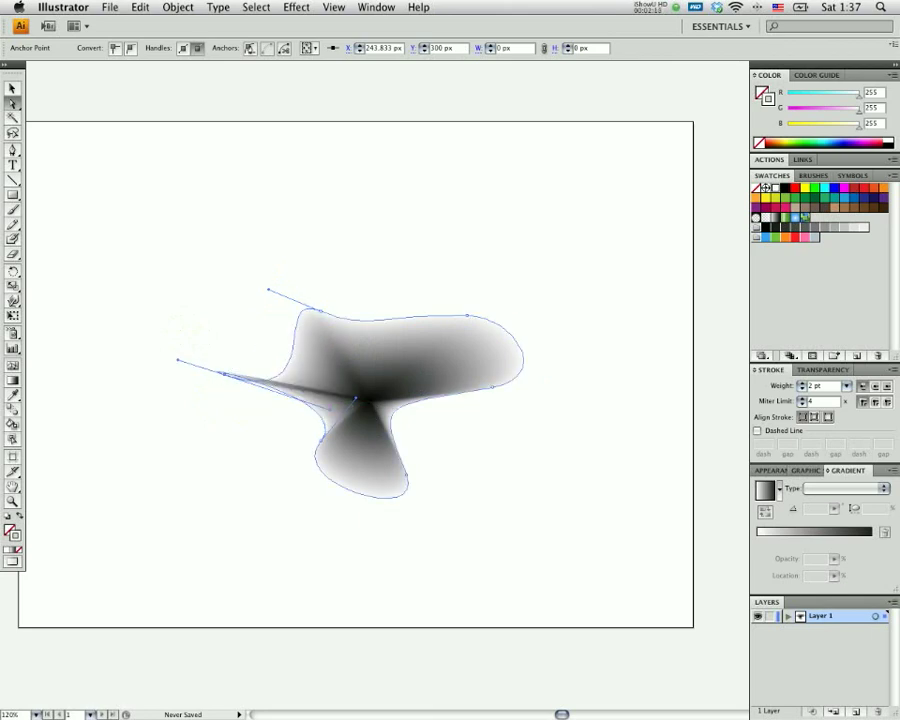
{"action": "left_click_drag", "start_coordinate": [342, 406], "coordinate": [315, 414]}
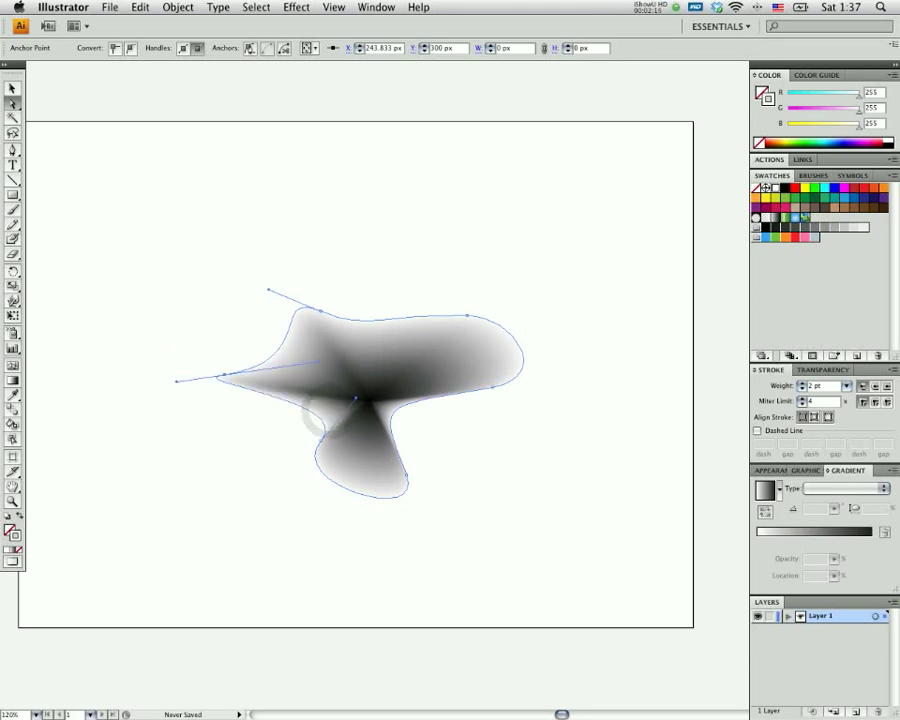
{"action": "left_click", "coordinate": [13, 88]}
Step: Zoom in on the blurred blend with ⌘+, pan to re-centre it, and reselect it
{"action": "left_click", "coordinate": [106, 228]}
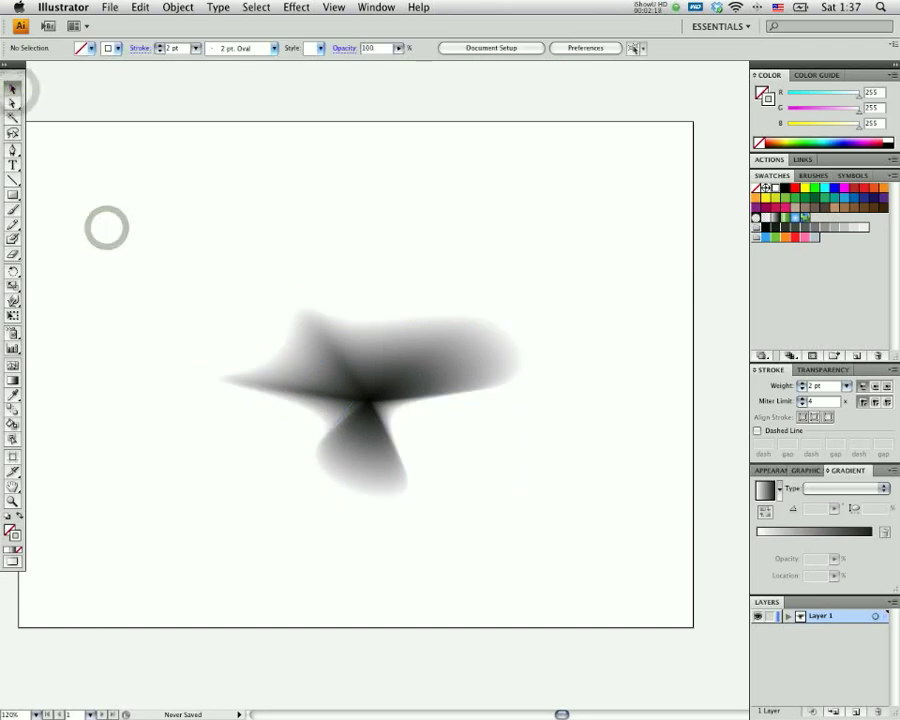
{"action": "key", "text": "super+plus"}
{"action": "key", "text": "super+plus"}
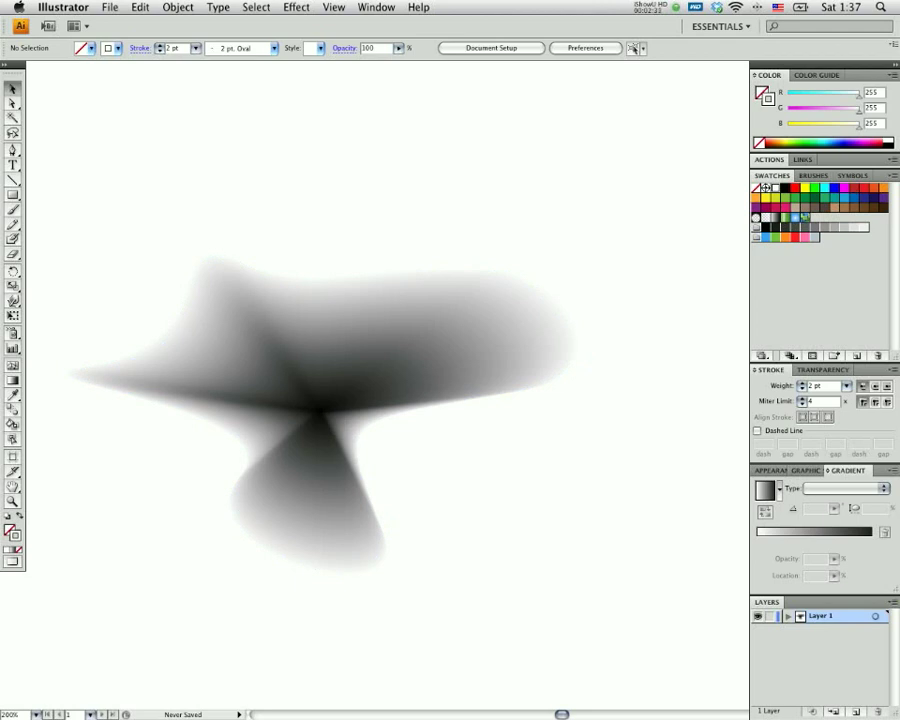
{"action": "left_click", "coordinate": [290, 348]}
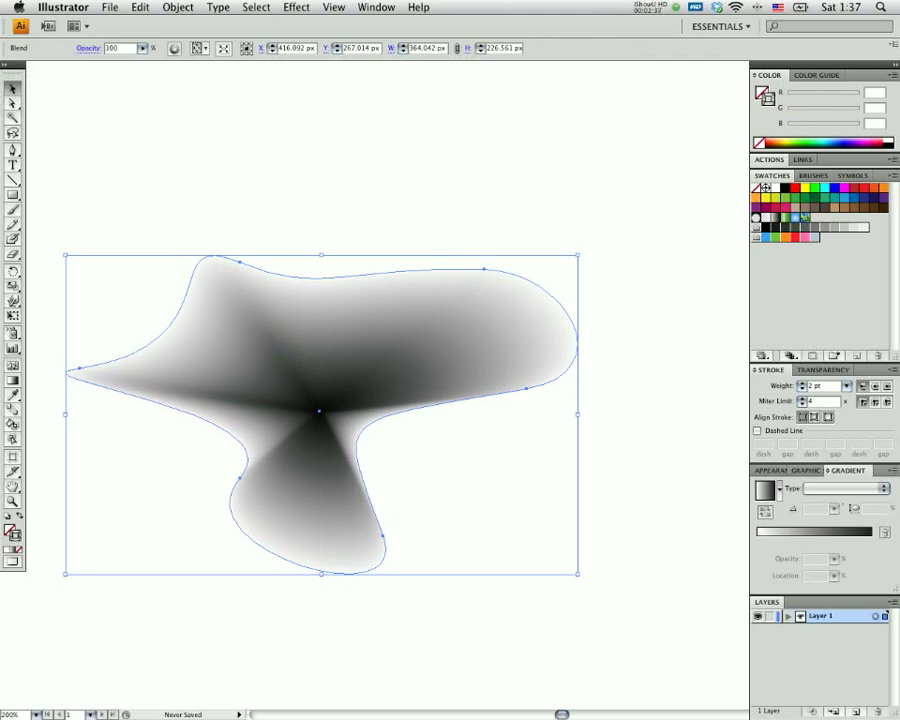
{"action": "left_click", "coordinate": [252, 142]}
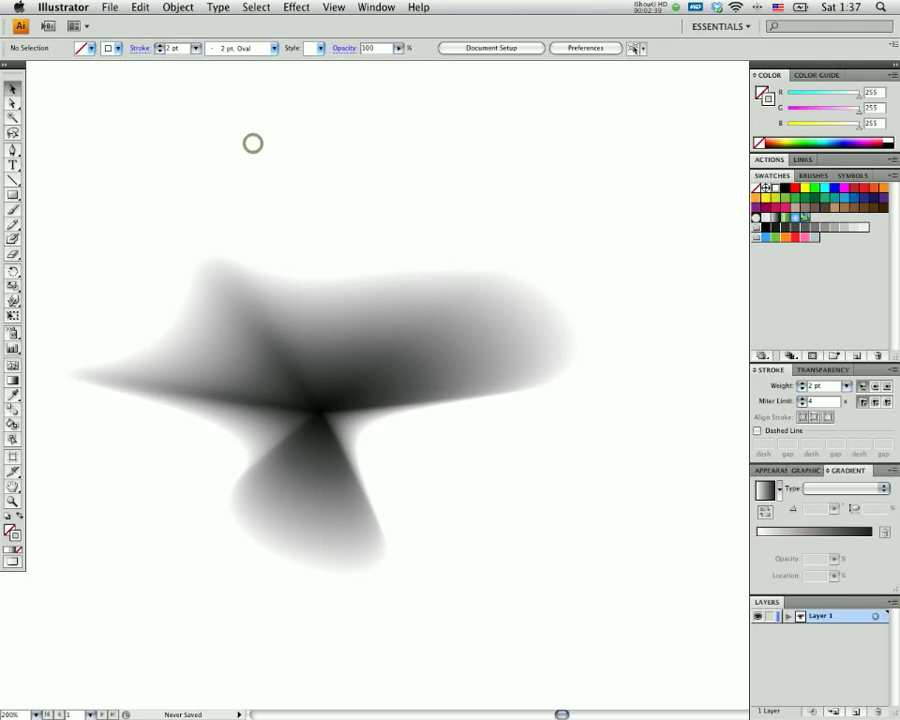
{"action": "left_click_drag", "start_coordinate": [302, 244], "coordinate": [335, 274]}
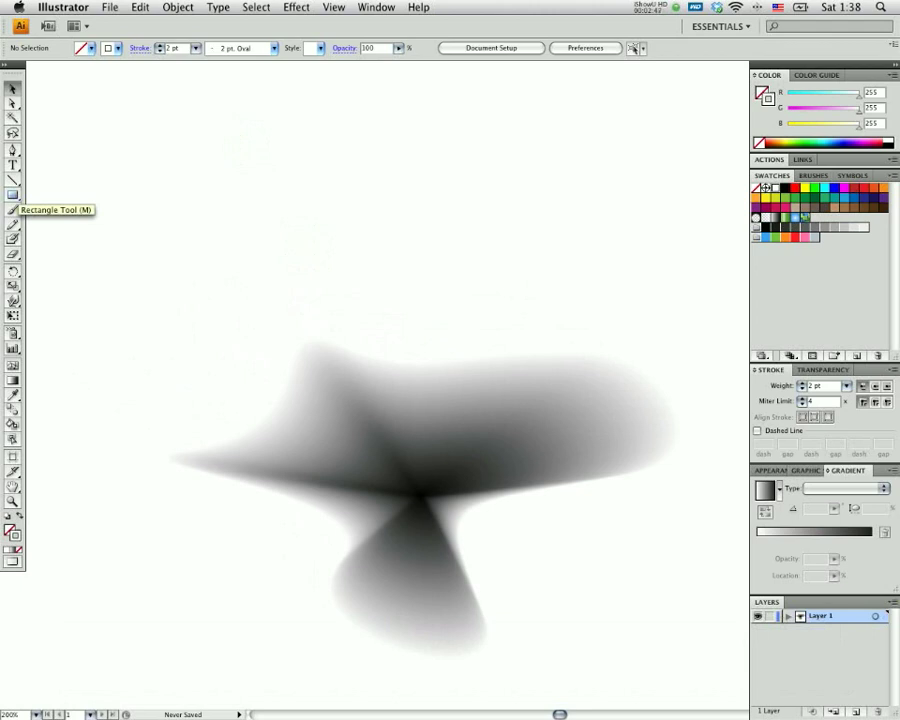
{"action": "left_click", "coordinate": [13, 195]}
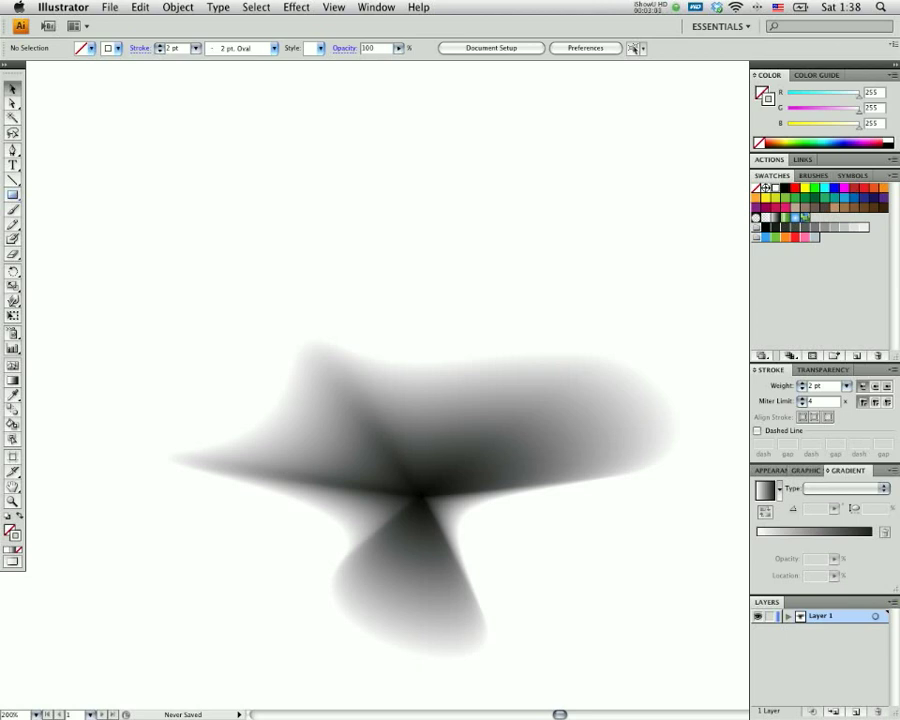
{"action": "left_click", "coordinate": [404, 459]}
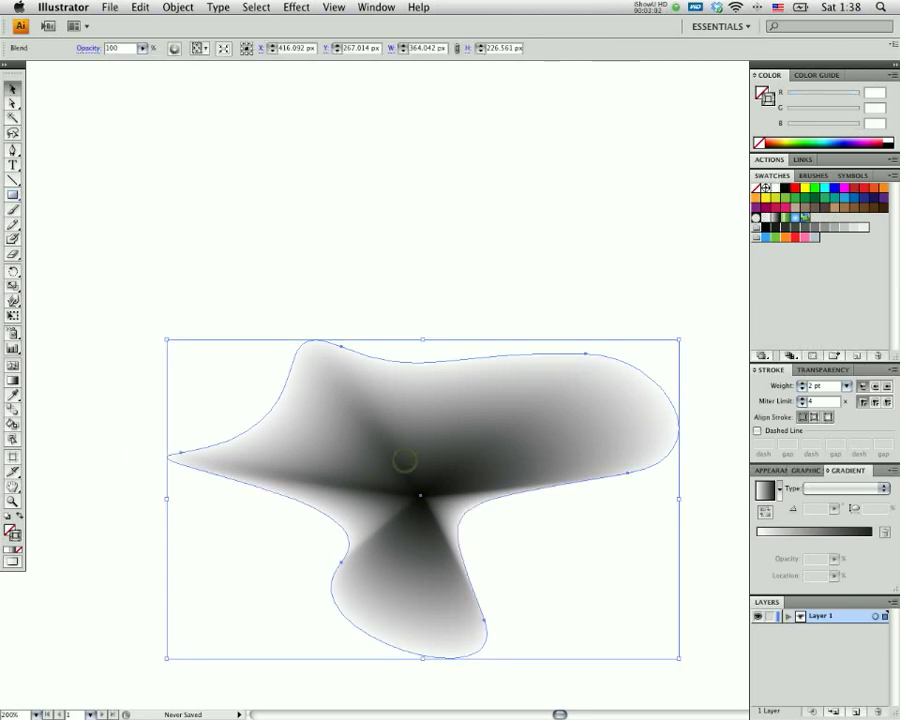
Step: Paste a copy of the blend in front with ⌘C/⌘F, select it, and show Transparency settings
{"action": "key", "text": "super+c"}
{"action": "key", "text": "super+f"}
{"action": "left_click", "coordinate": [247, 278]}
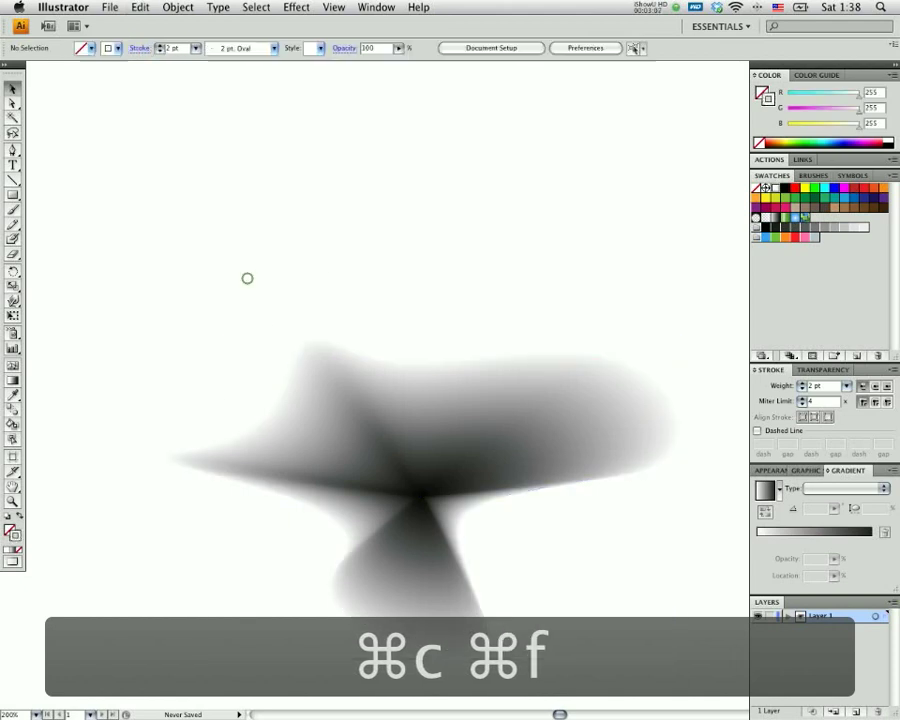
{"action": "left_click_drag", "start_coordinate": [378, 470], "coordinate": [190, 226]}
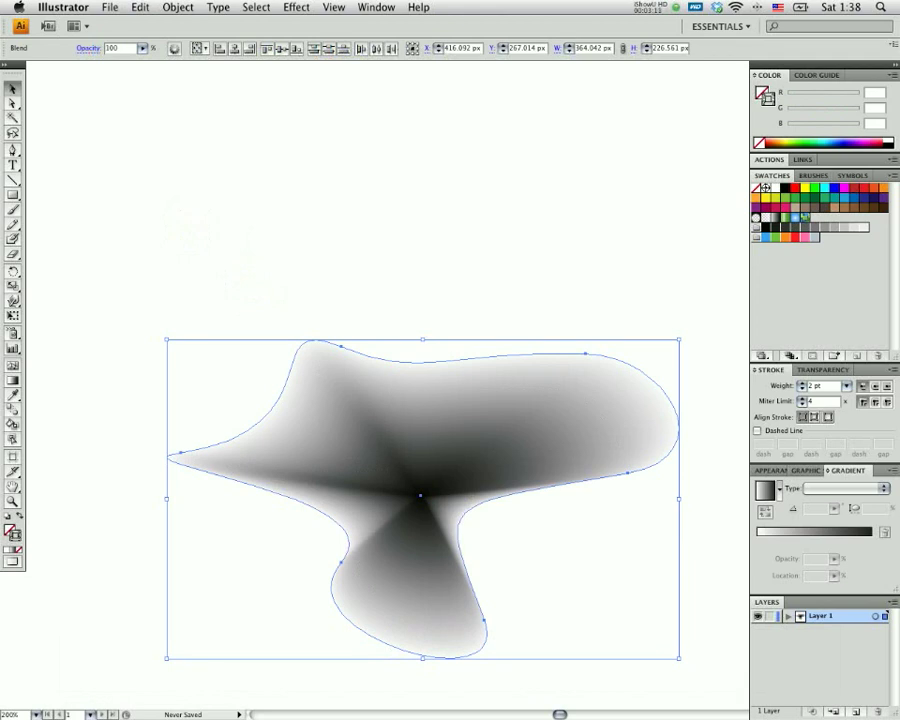
{"action": "left_click", "coordinate": [823, 369]}
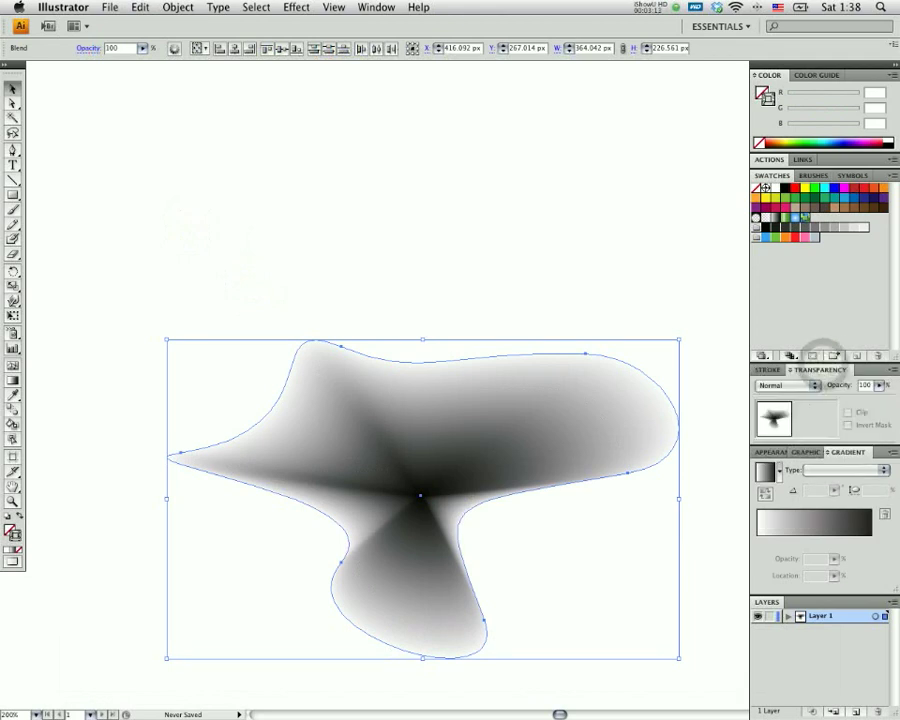
Step: Apply Make Opacity Mask from the Transparency flyout and enter mask editing
{"action": "left_click", "coordinate": [893, 369]}
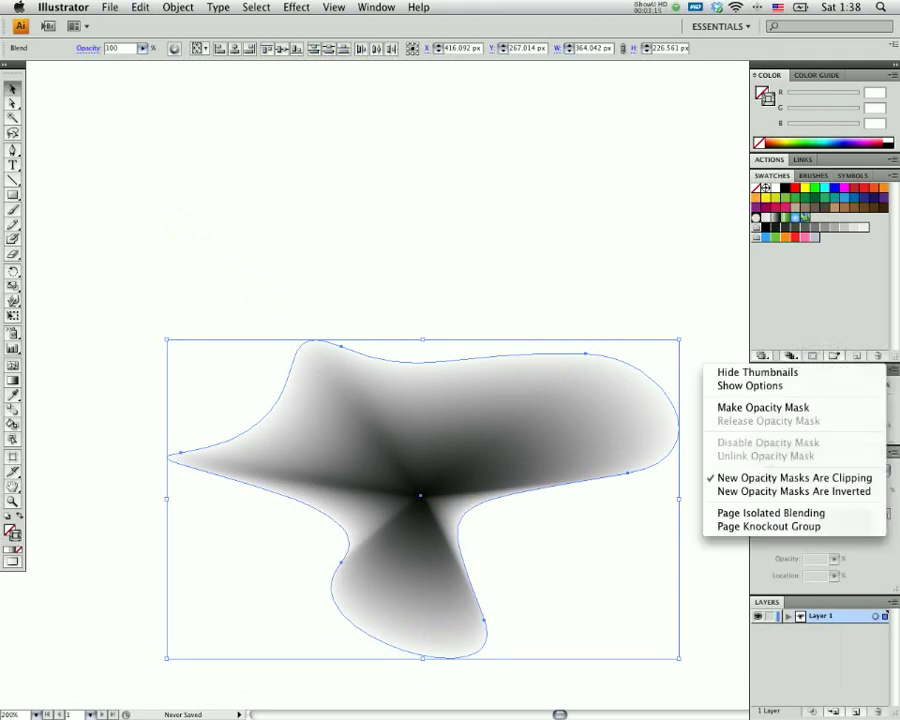
{"action": "left_click", "coordinate": [763, 407]}
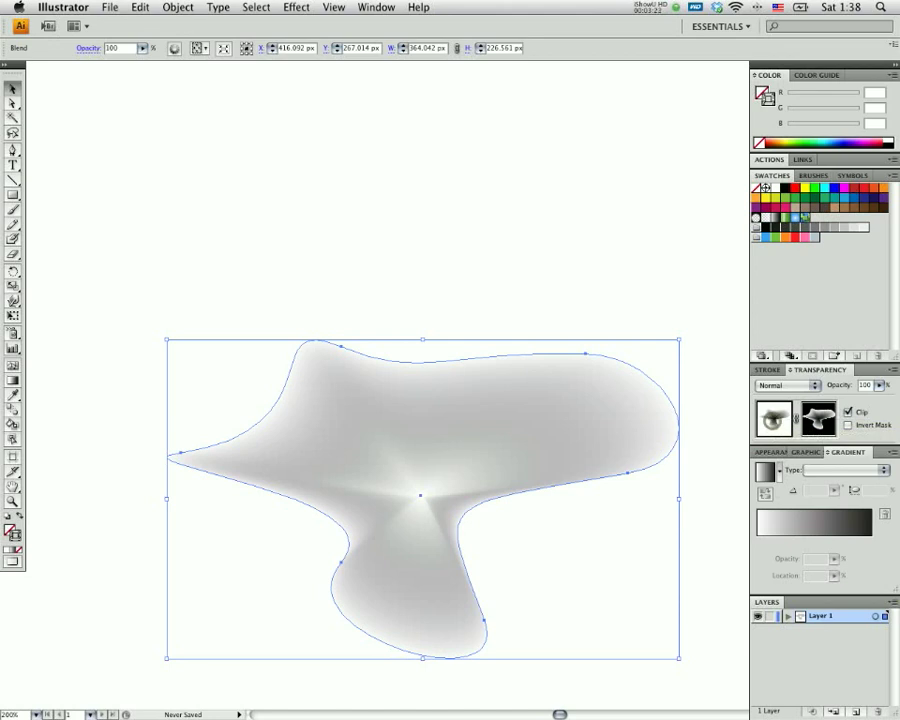
{"action": "left_click", "coordinate": [818, 418]}
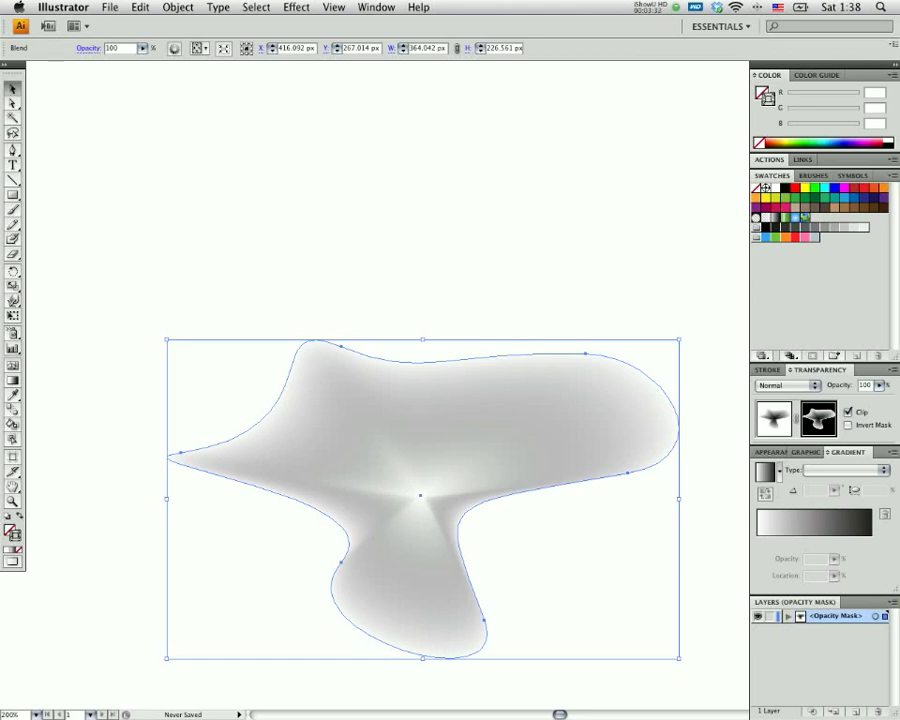
Step: Draw a 429.5 × 80 px red rectangle in the mask, cut it, and exit mask editing
{"action": "left_click", "coordinate": [12, 194]}
{"action": "left_click_drag", "start_coordinate": [99, 406], "coordinate": [703, 518]}
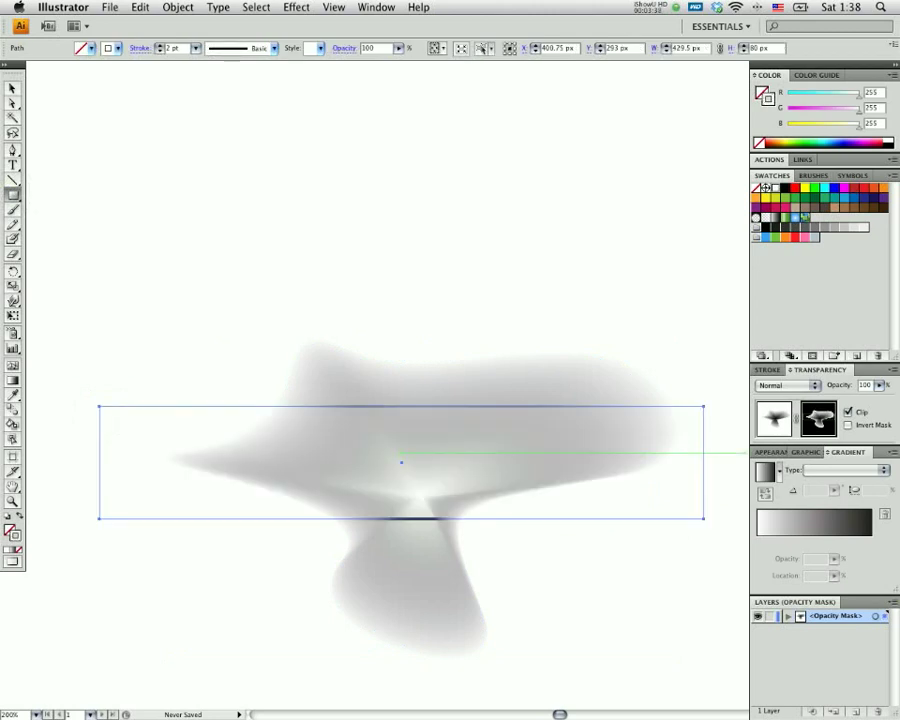
{"action": "key", "text": "x"}
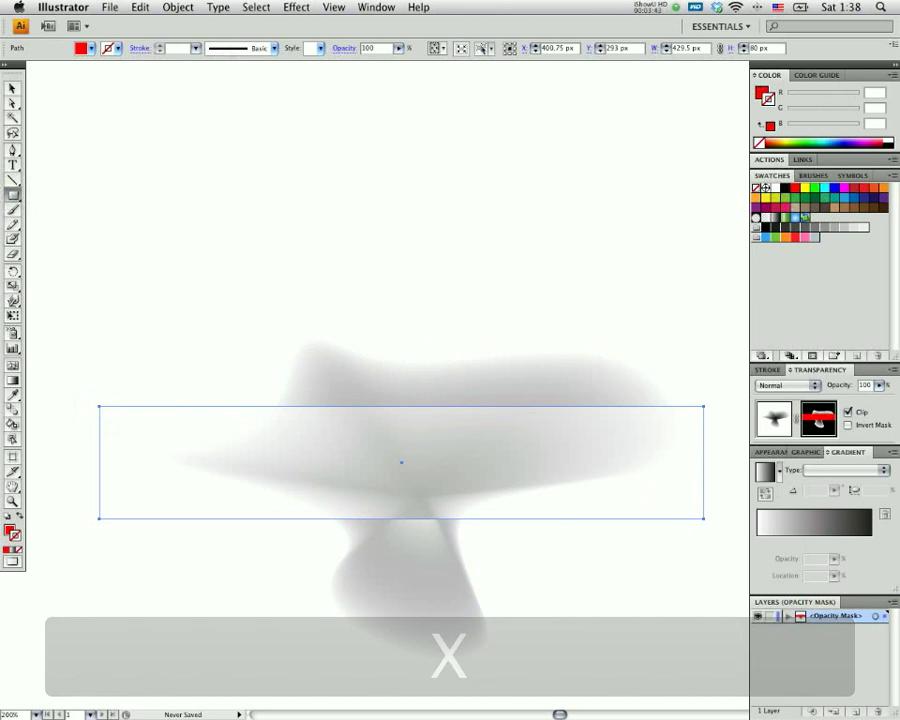
{"action": "key", "text": "v"}
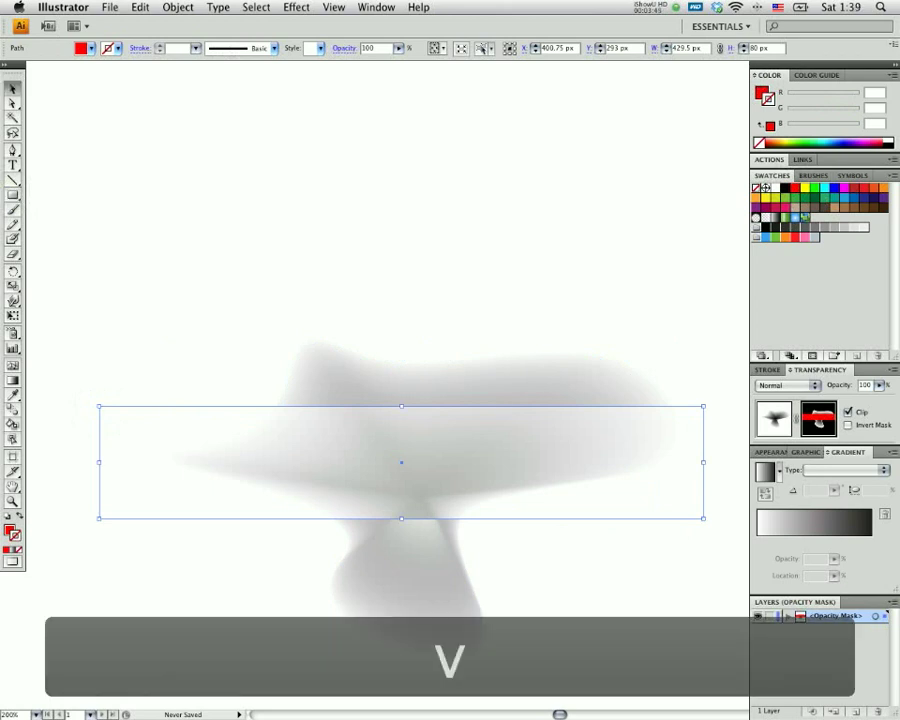
{"action": "key", "text": "super+x"}
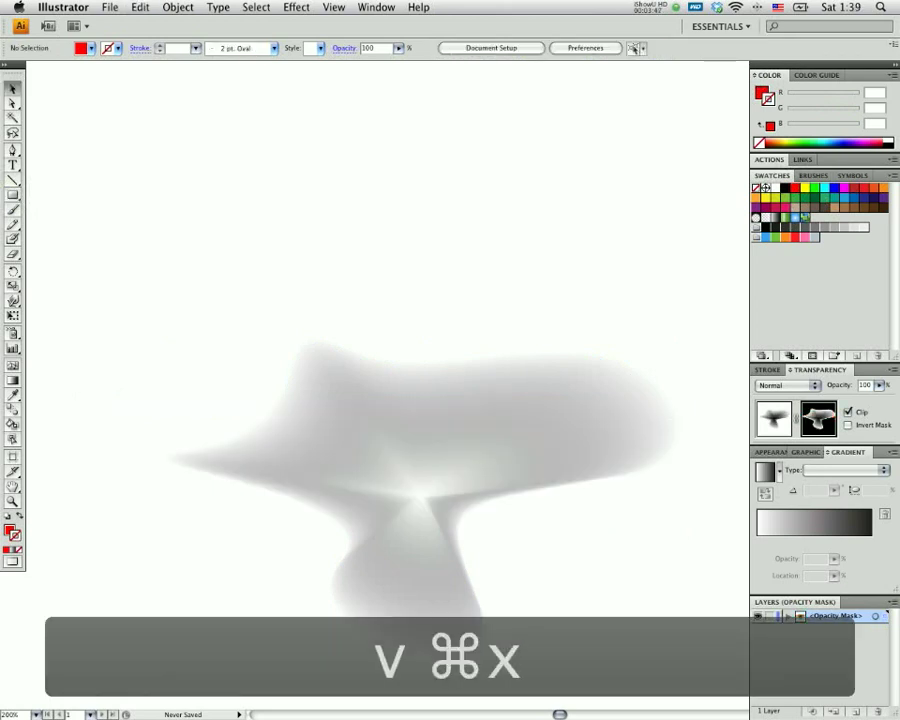
{"action": "left_click", "coordinate": [773, 418]}
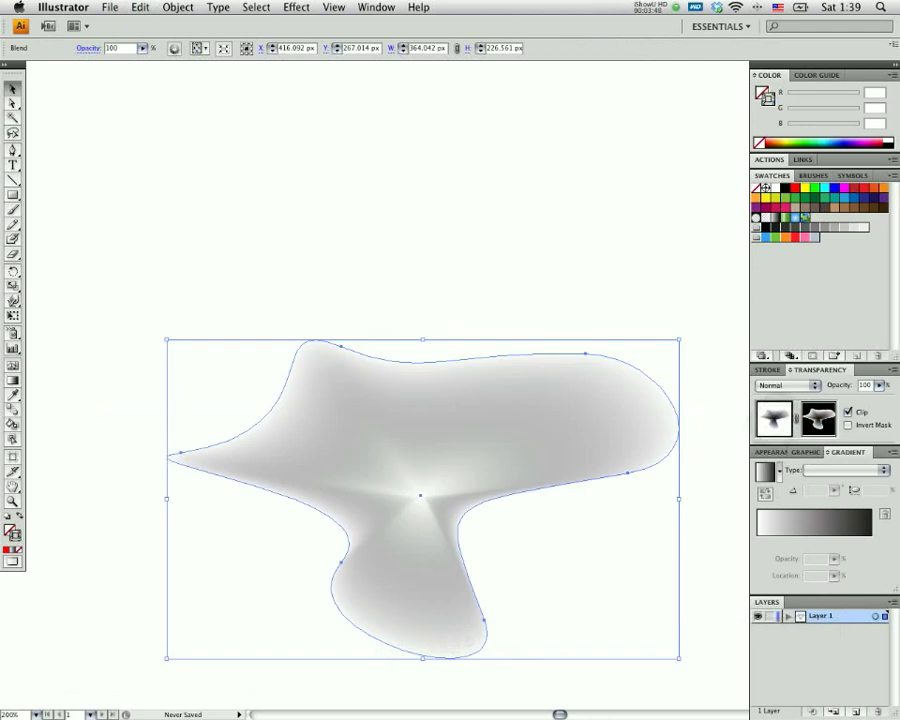
{"action": "key", "text": "super+b"}
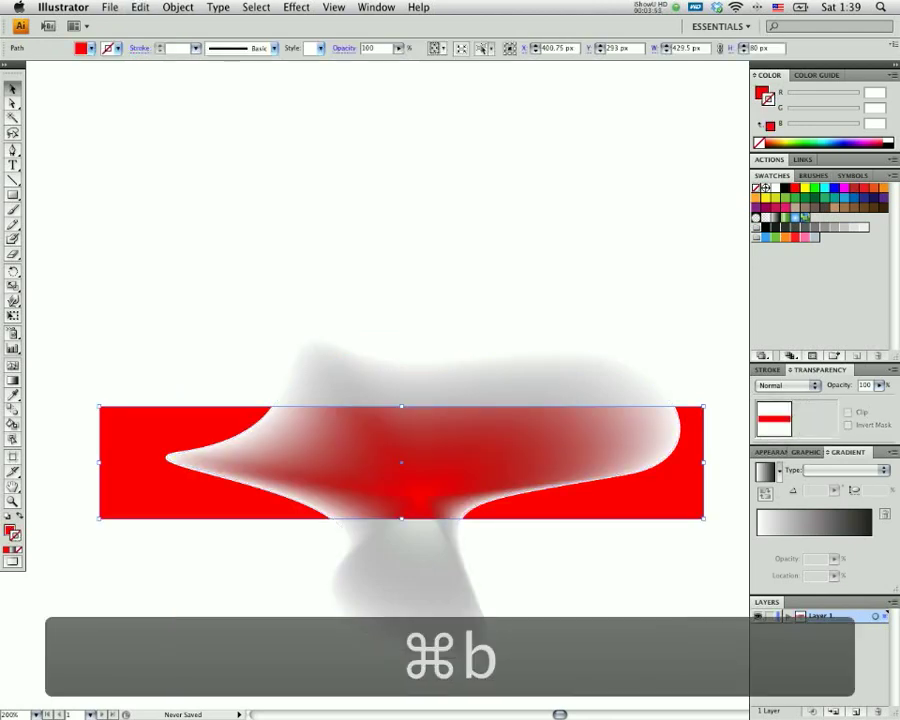
{"action": "left_click", "coordinate": [256, 253]}
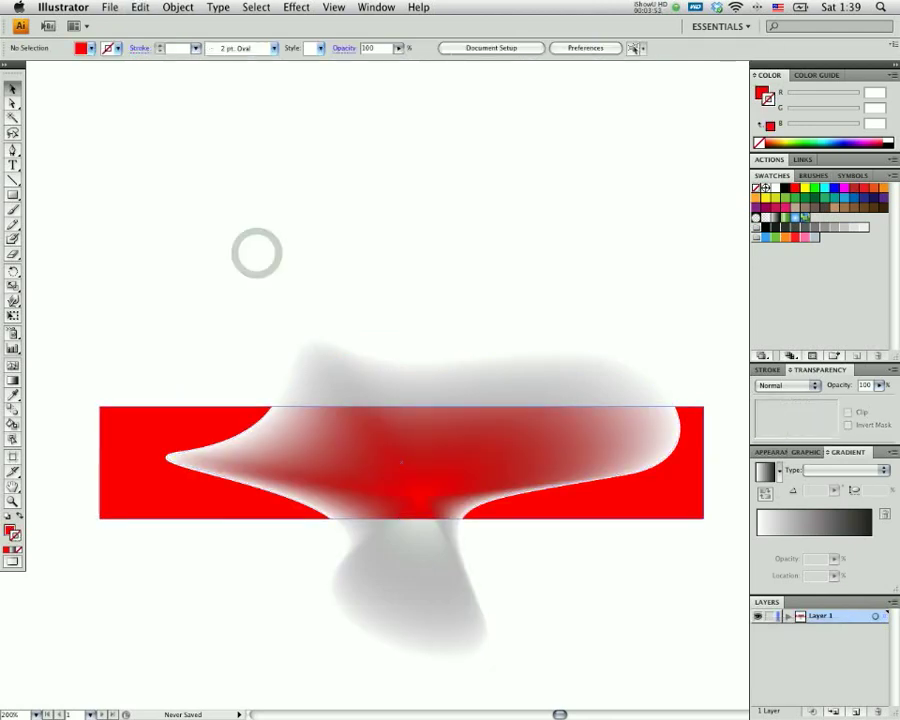
{"action": "left_click", "coordinate": [136, 498]}
{"action": "key", "text": "super+a"}
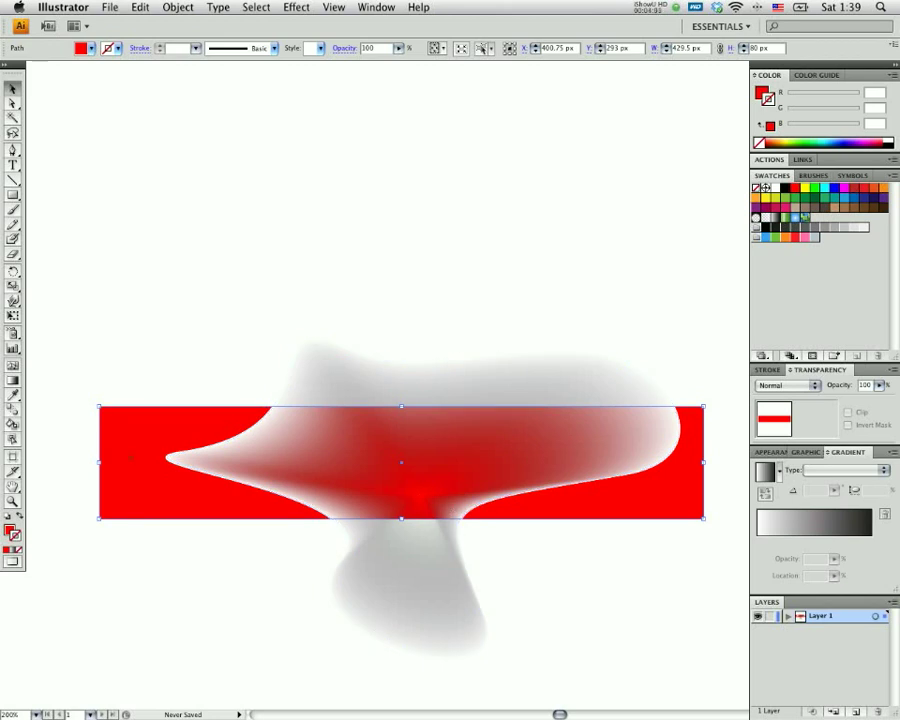
{"action": "key", "text": "Delete"}
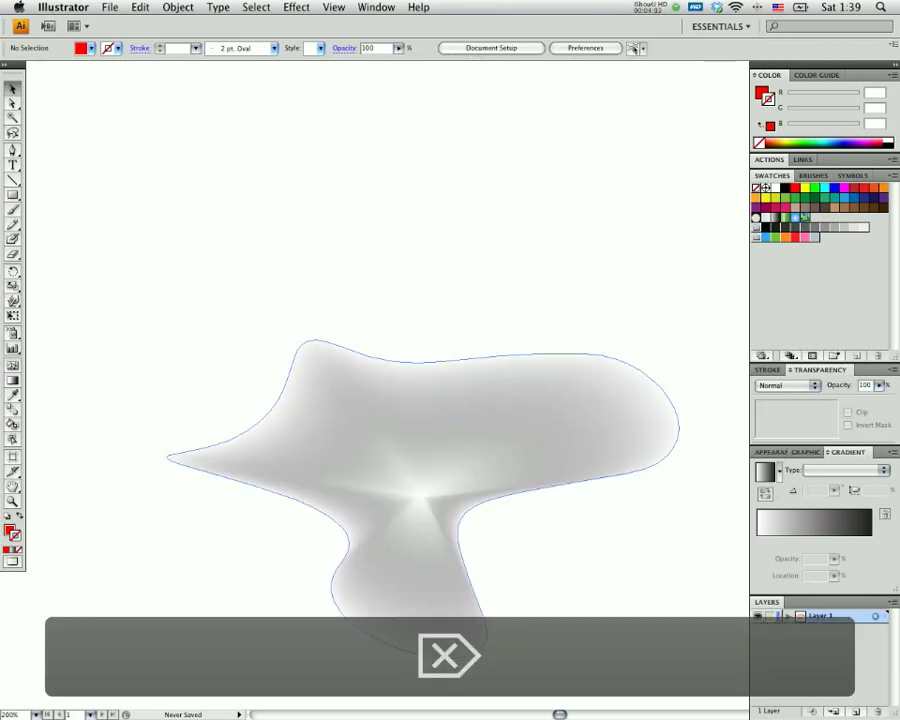
Step: Tick Invert Mask on the copied blend's opacity mask, then exit mask editing and deselect
{"action": "left_click", "coordinate": [498, 464]}
{"action": "double_click", "coordinate": [498, 464]}
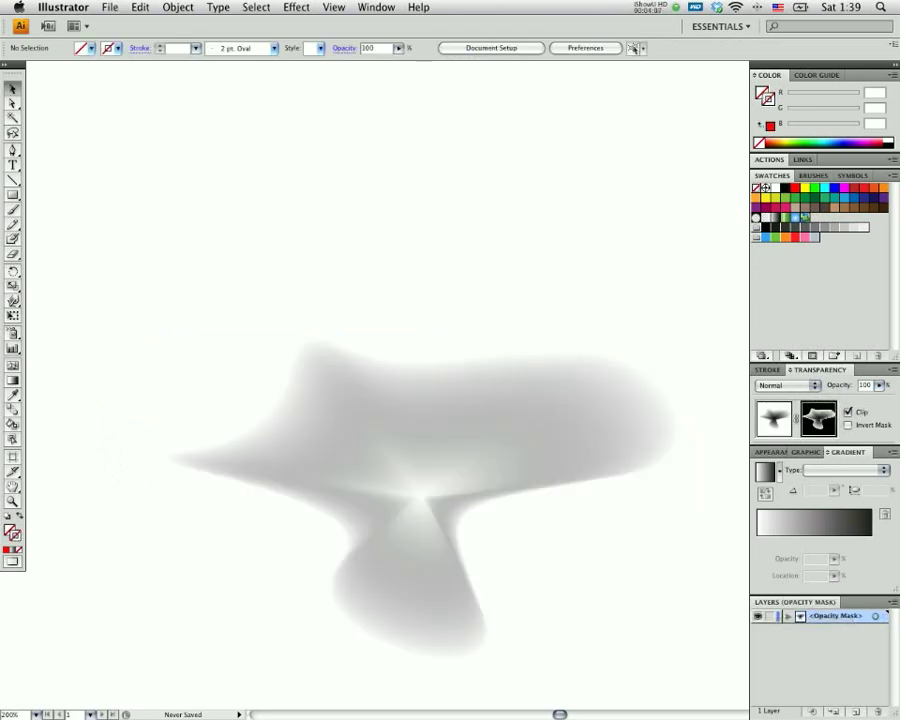
{"action": "left_click", "coordinate": [848, 424]}
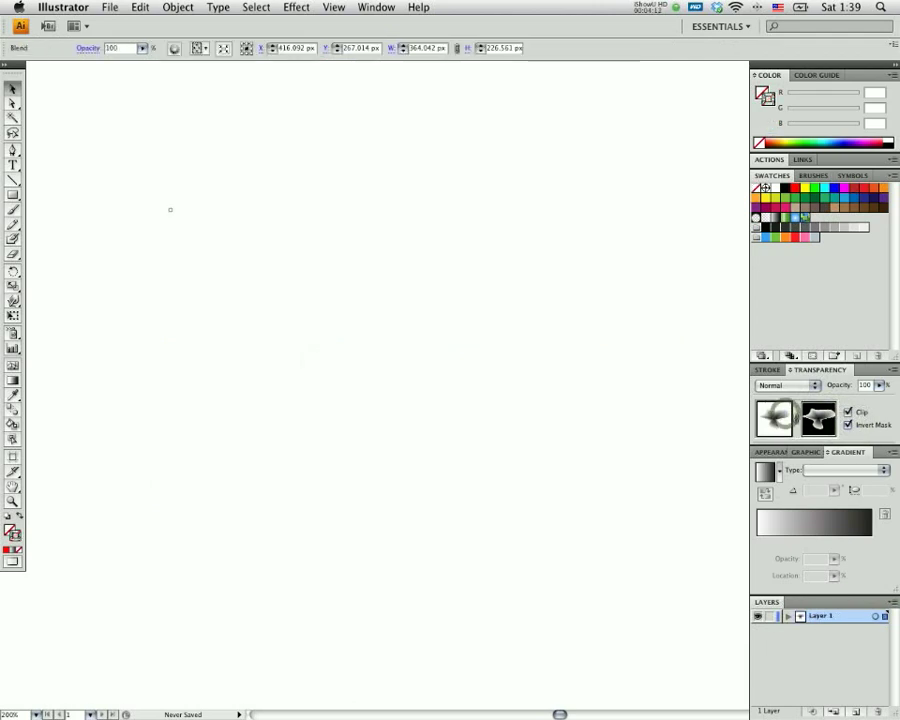
{"action": "left_click", "coordinate": [170, 209]}
{"action": "left_click", "coordinate": [492, 468]}
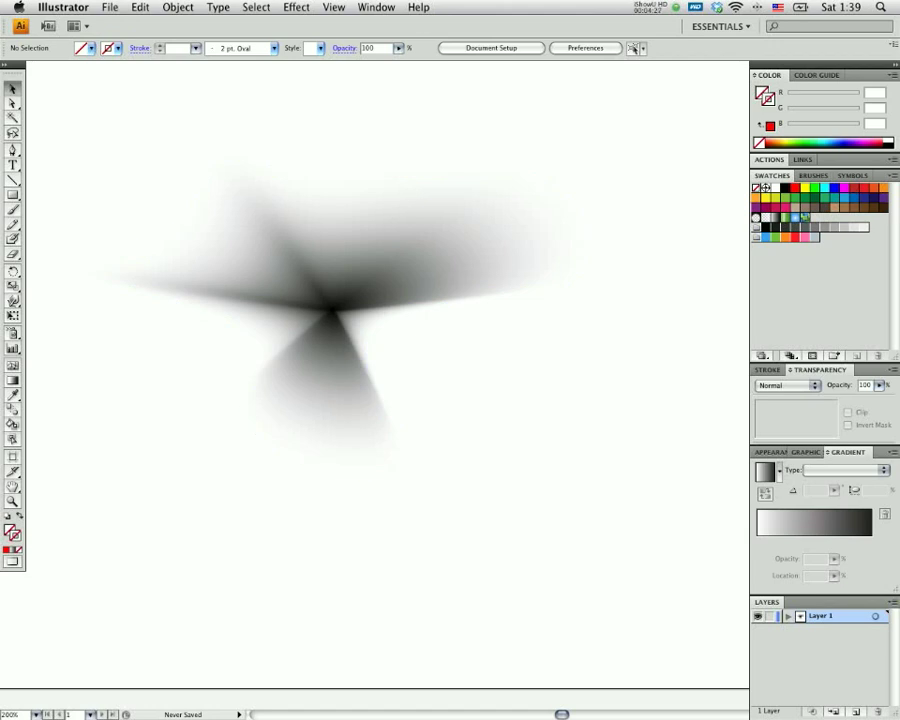
{"action": "left_click", "coordinate": [412, 356]}
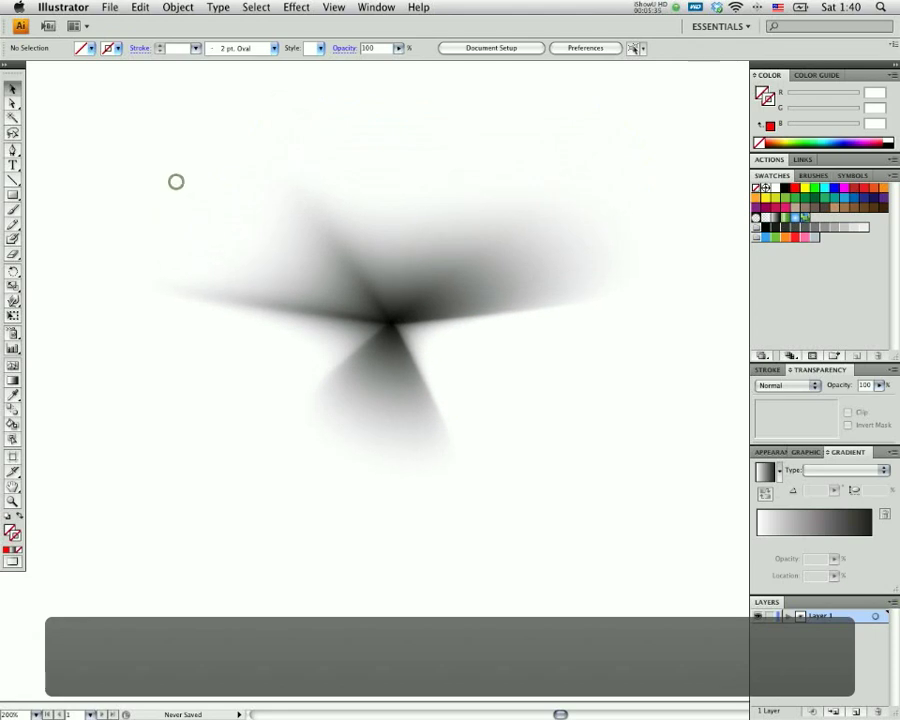
{"action": "left_click", "coordinate": [176, 181]}
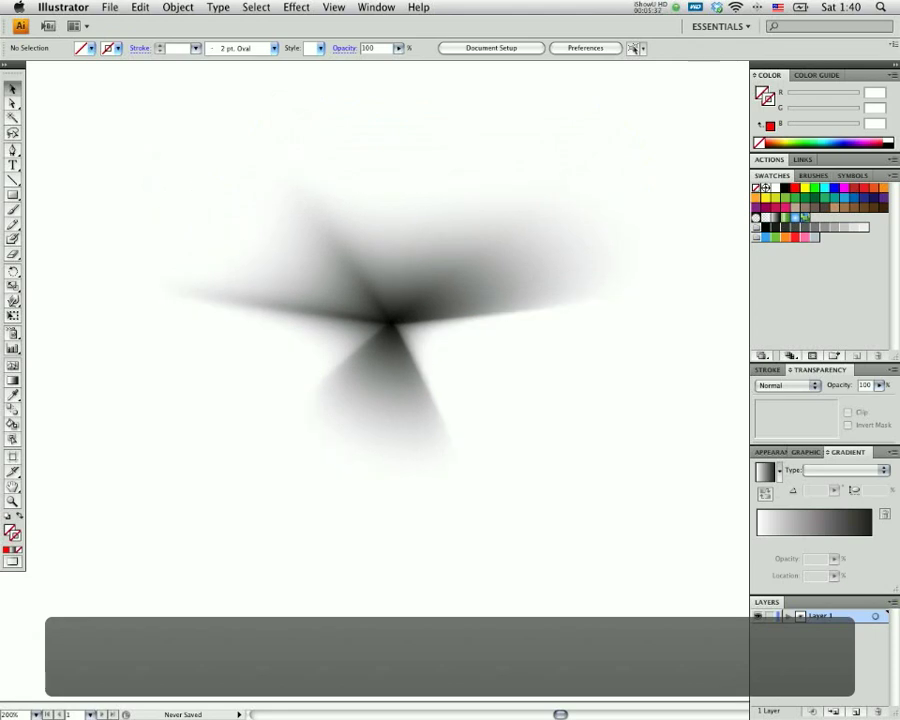